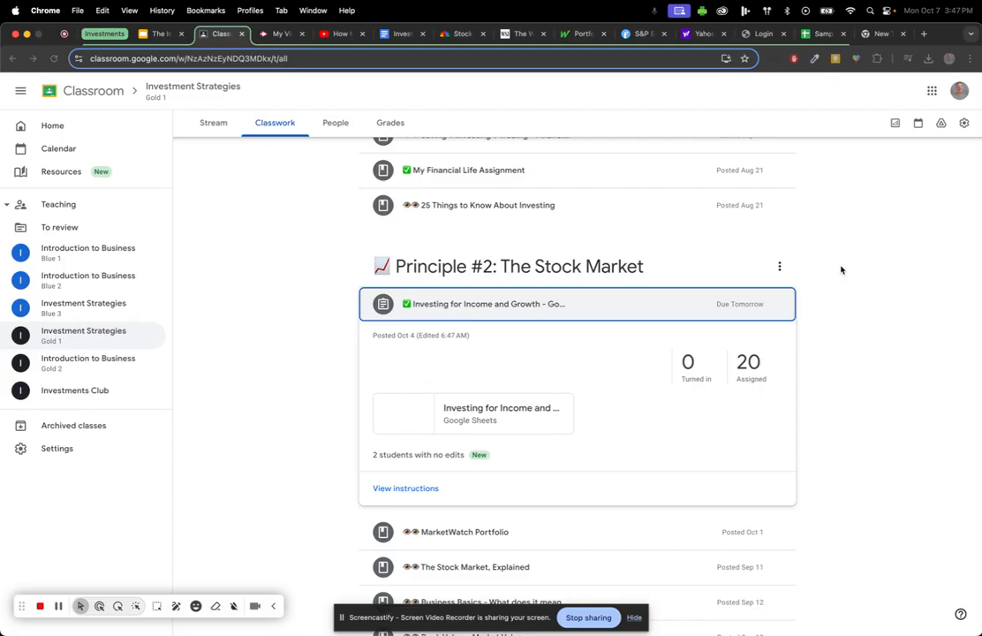
Switch from Google Classroom to the 'Sample Portfolio - Dividend and Growth' spreadsheet.
left_click(822, 33)
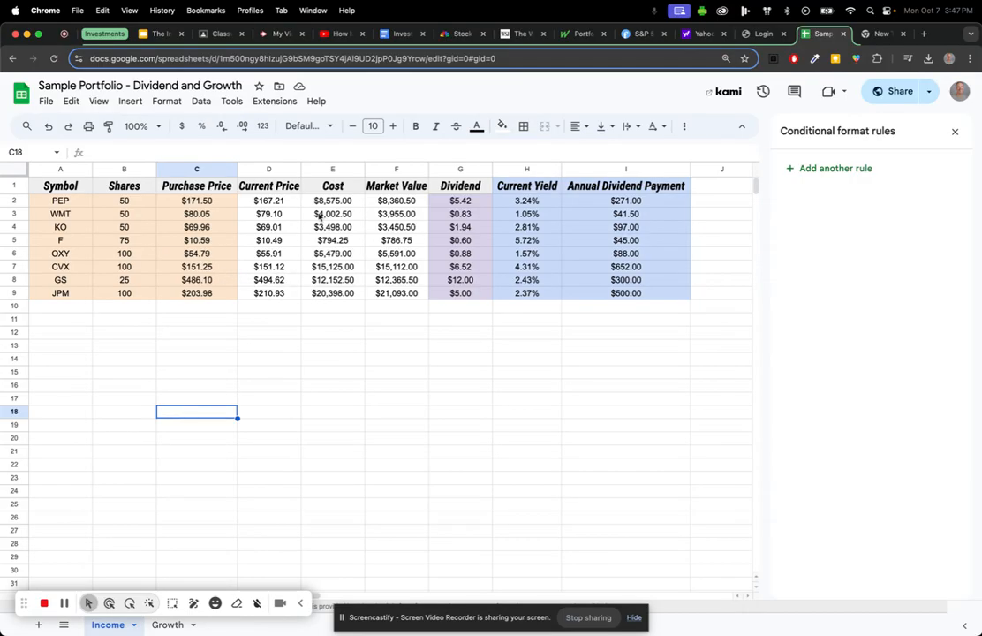
left_click(132, 202)
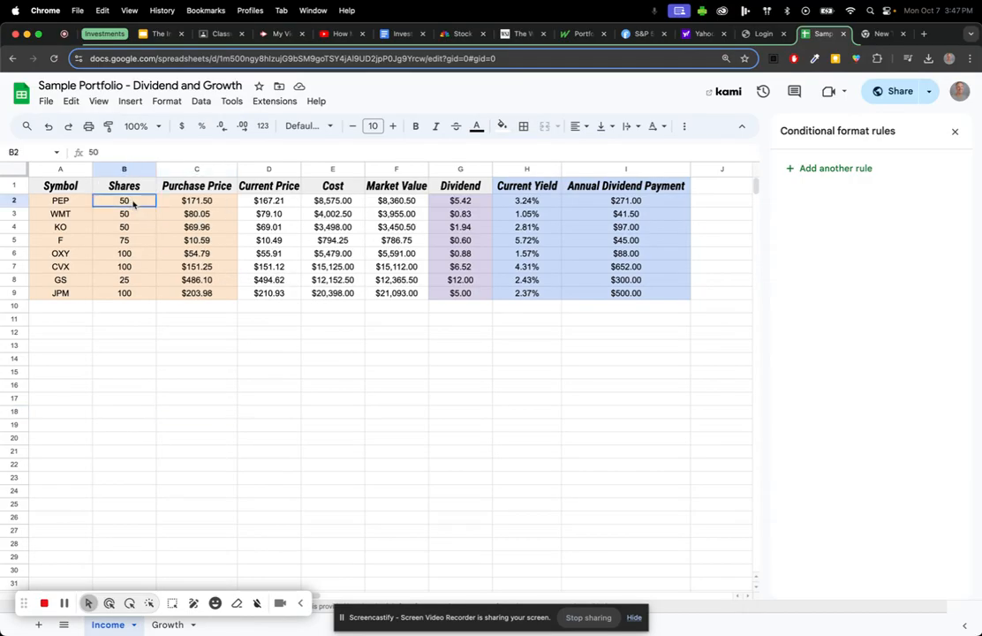
double_click(134, 201)
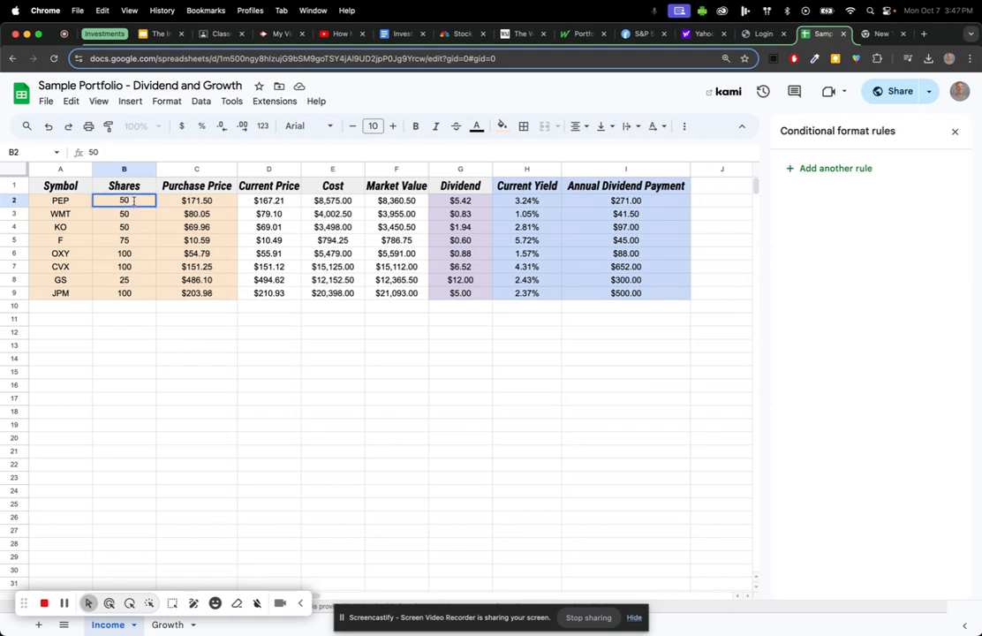
key("BackSpace")
type("75")
key("Return")
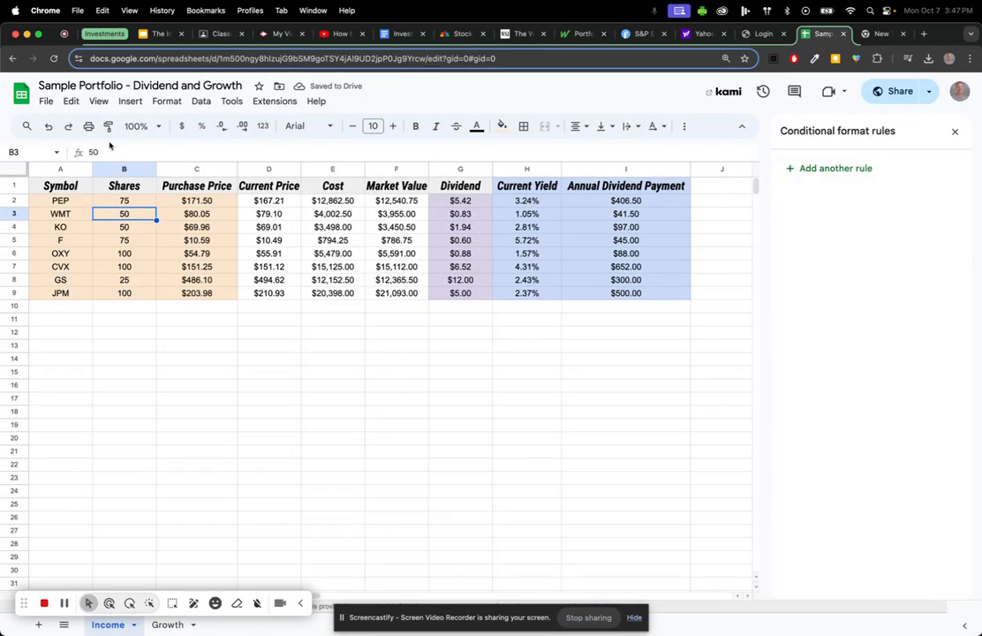
left_click(51, 128)
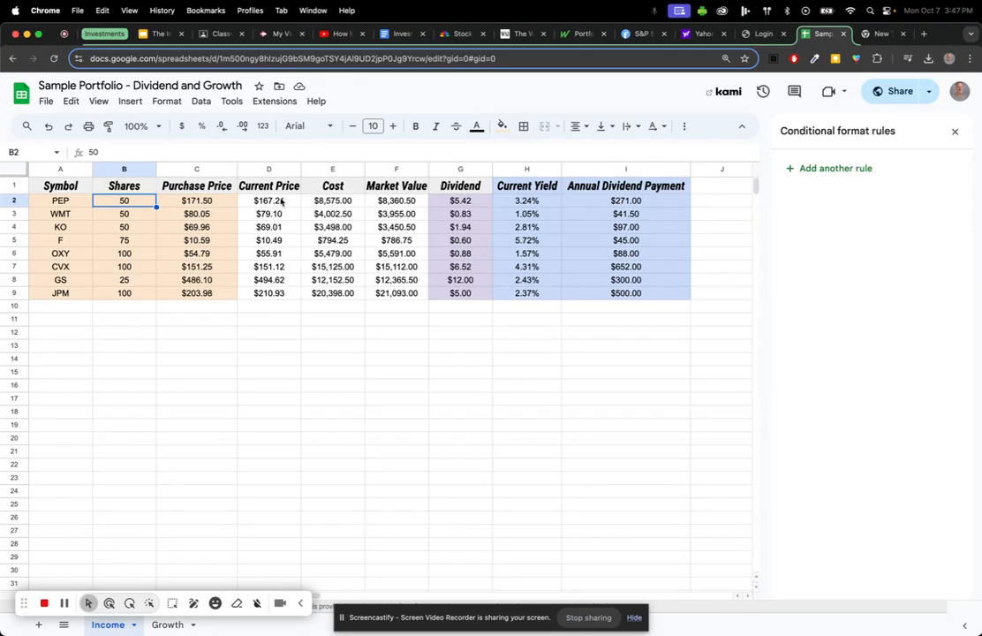
left_click(273, 201)
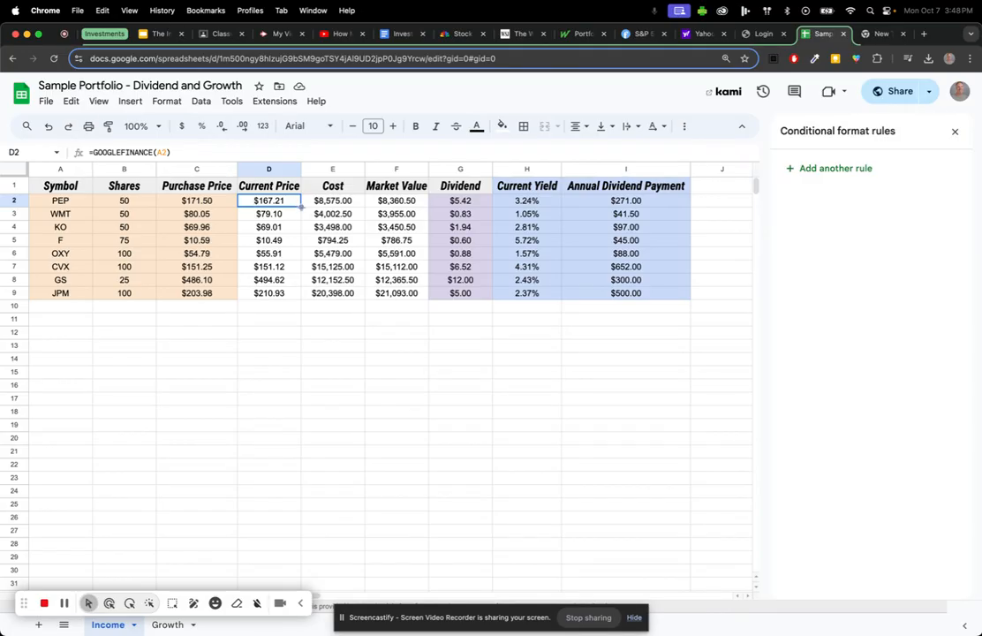
Copy the GOOGLEFINANCE formula from D2 down through D9 for all eight stocks.
left_click_drag(301, 207, 299, 293)
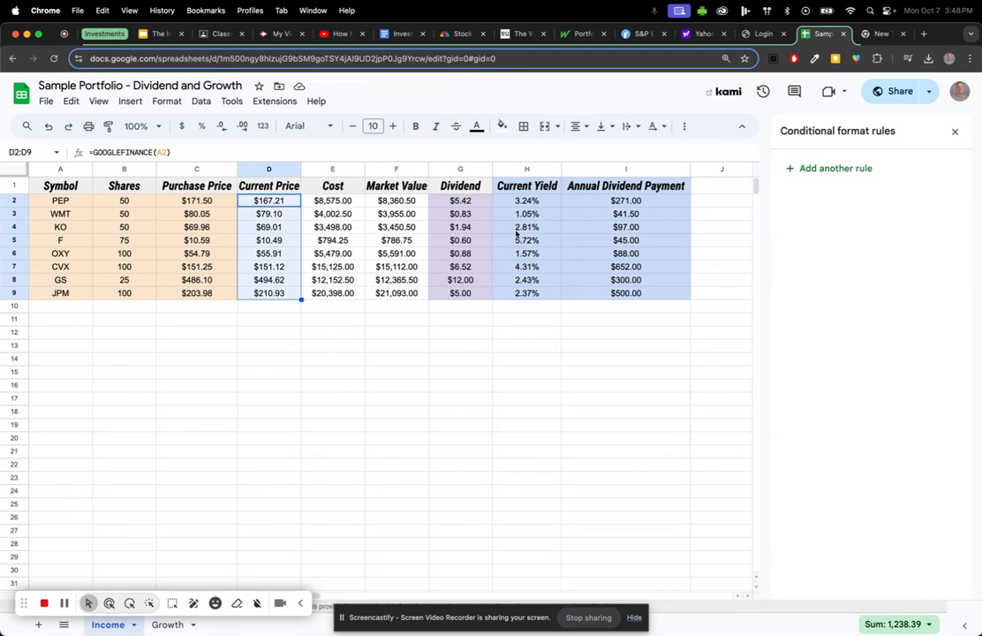
left_click(340, 333)
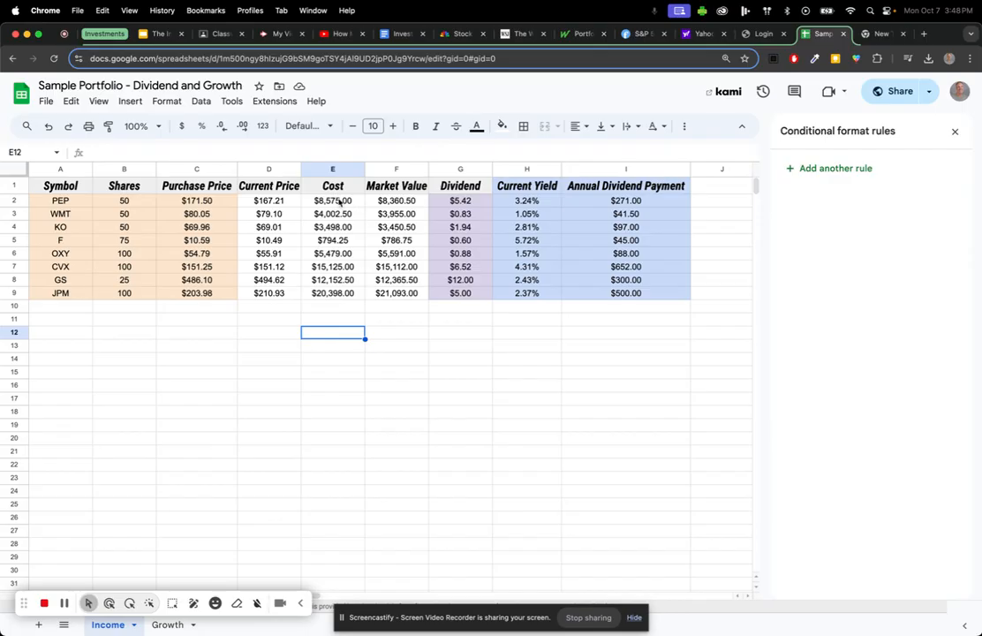
Total Cost in E10 and Market Value in F10 with SUM, making F10 bold italic.
left_click(332, 310)
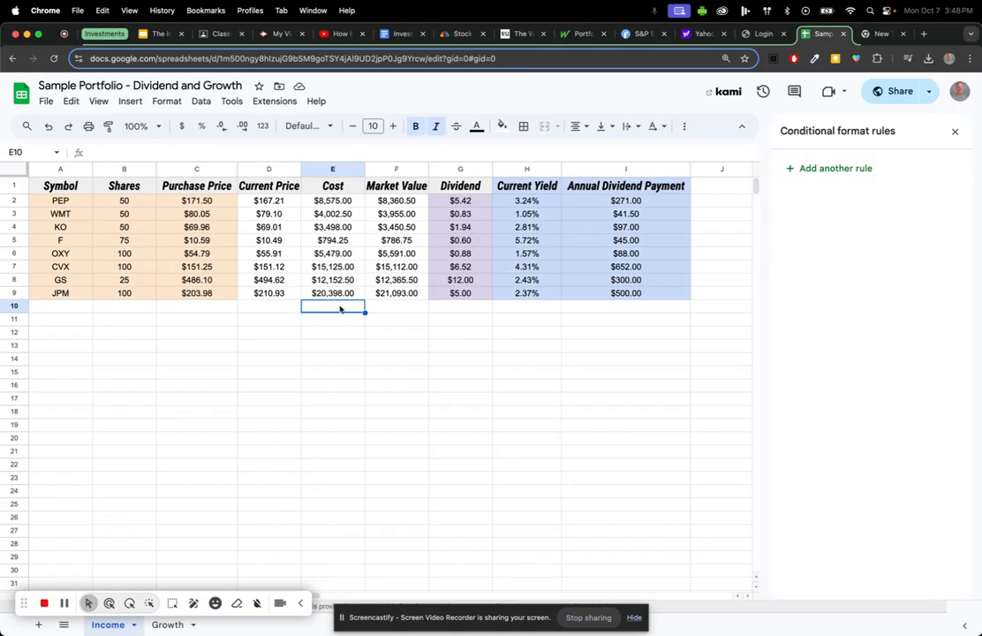
type("=")
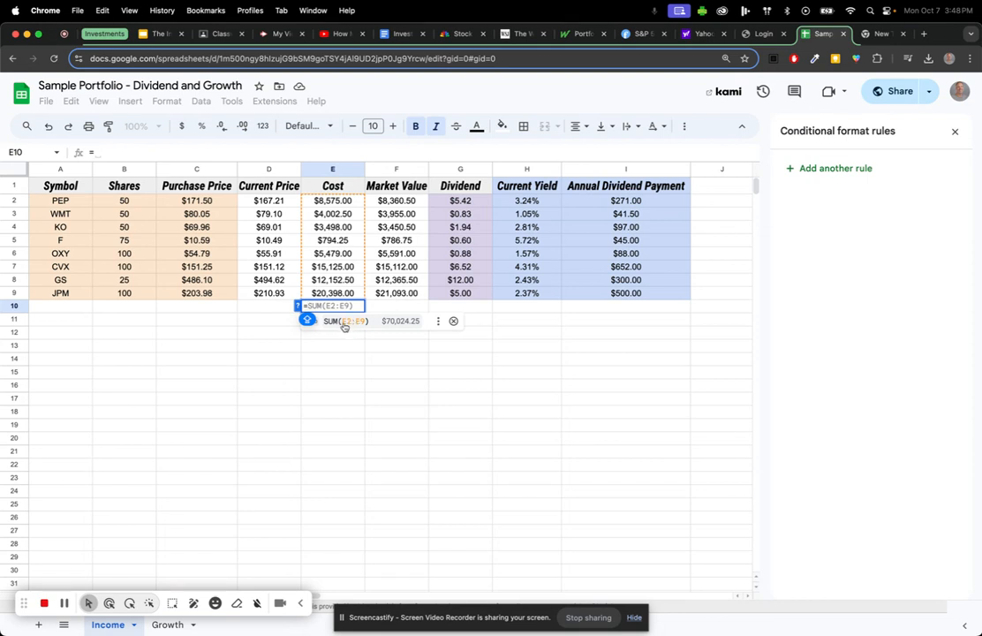
left_click(345, 323)
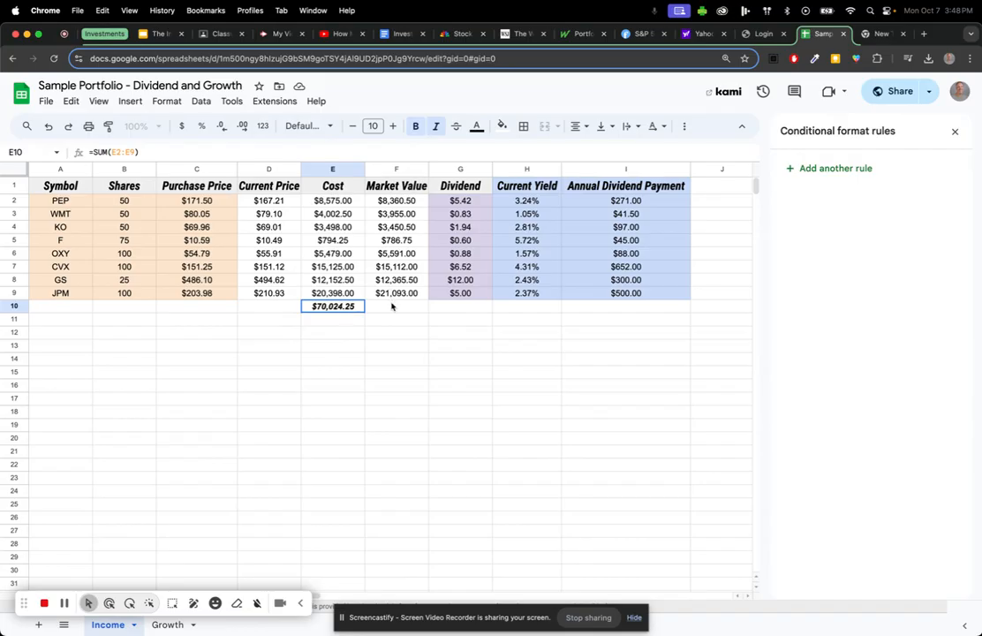
left_click(391, 306)
type("=")
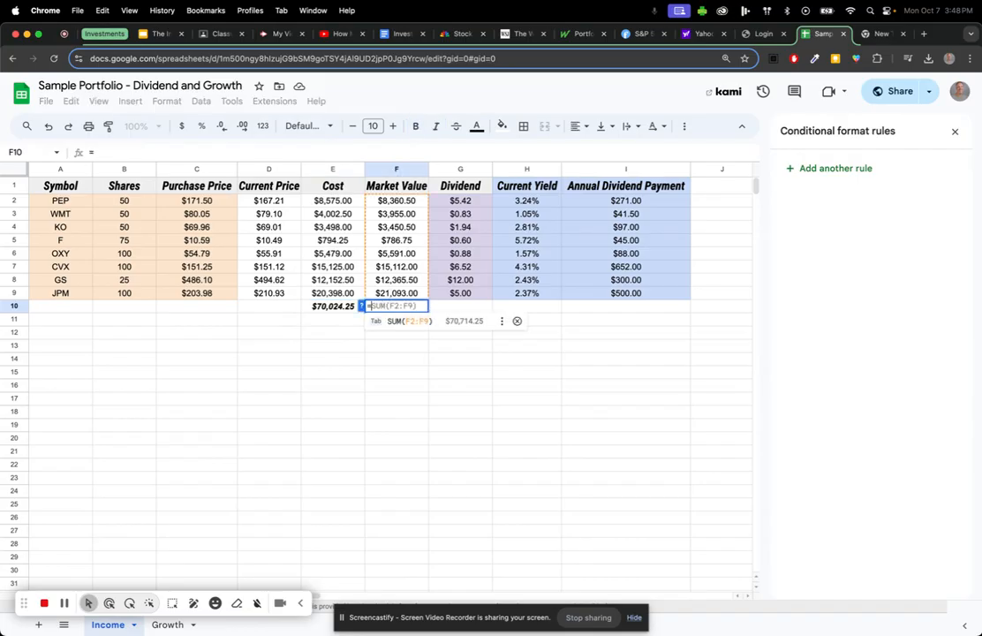
left_click(403, 324)
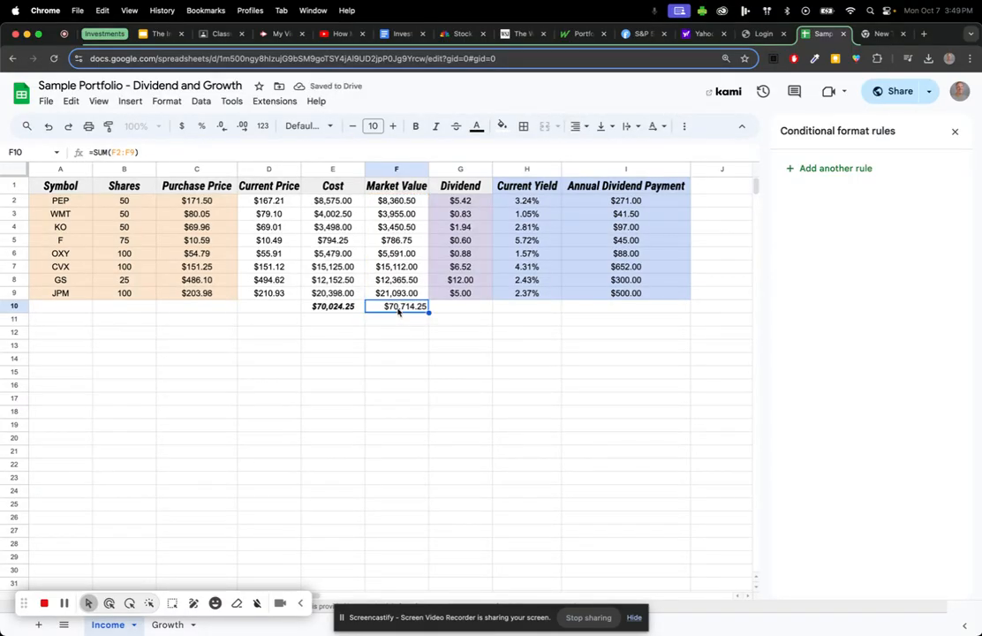
left_click(416, 126)
left_click(431, 126)
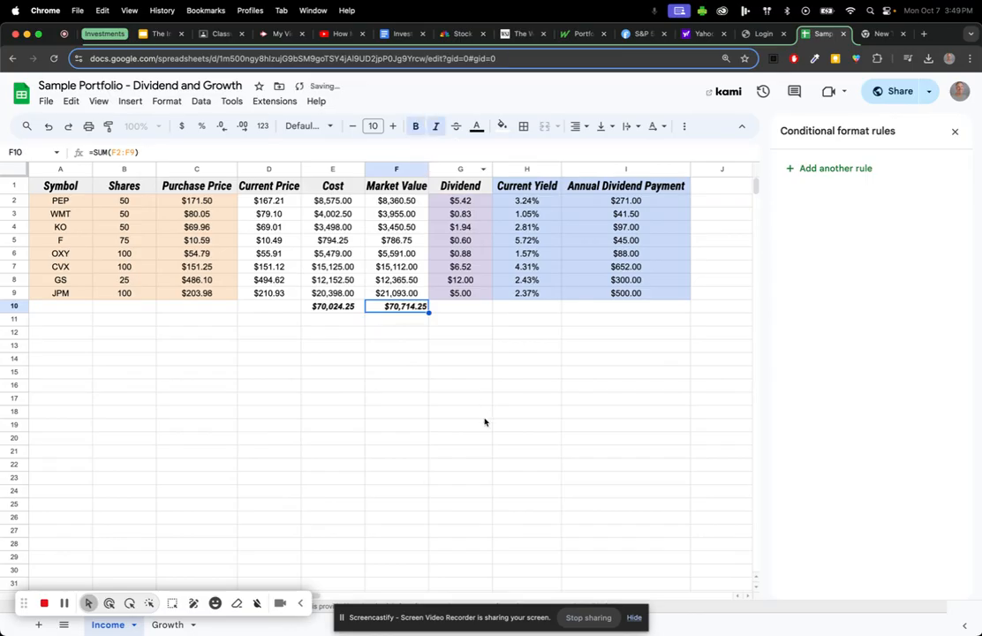
Total the Annual Dividend Payment column in I10 with =SUM(I2:I9), giving $1,994.50.
left_click(624, 308)
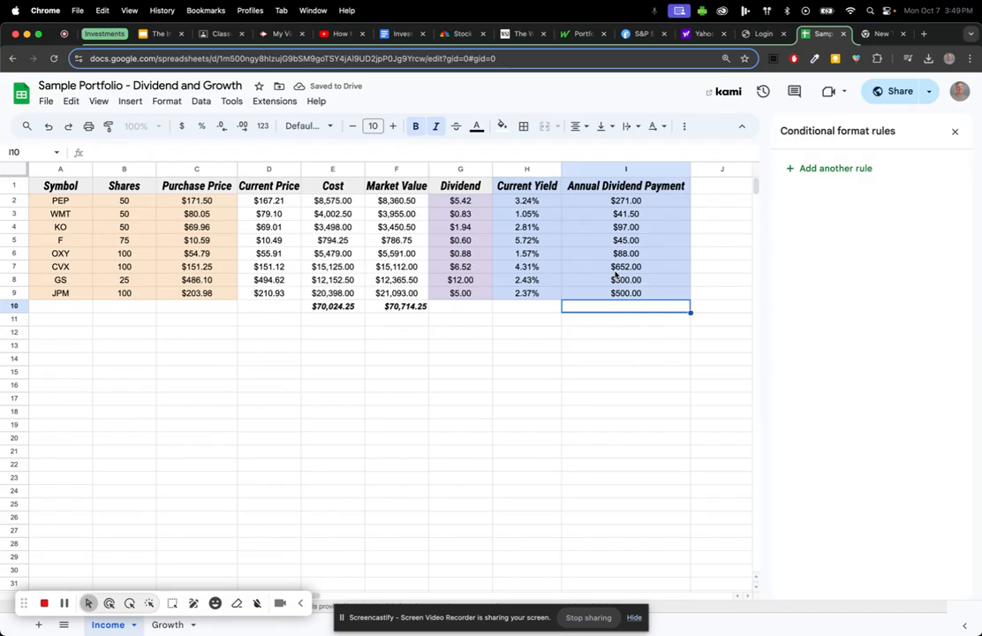
type("=")
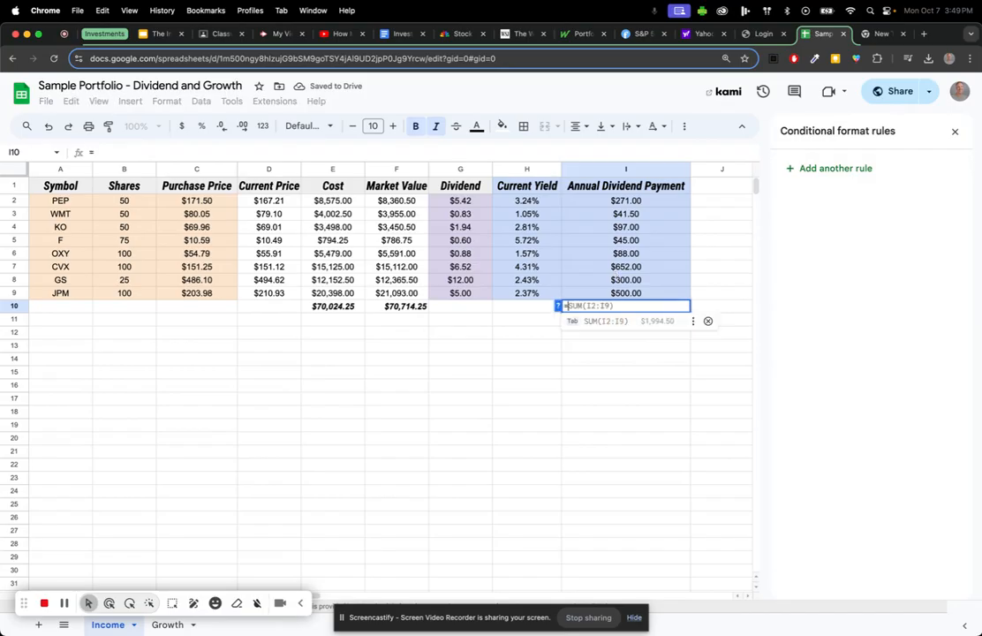
left_click(593, 321)
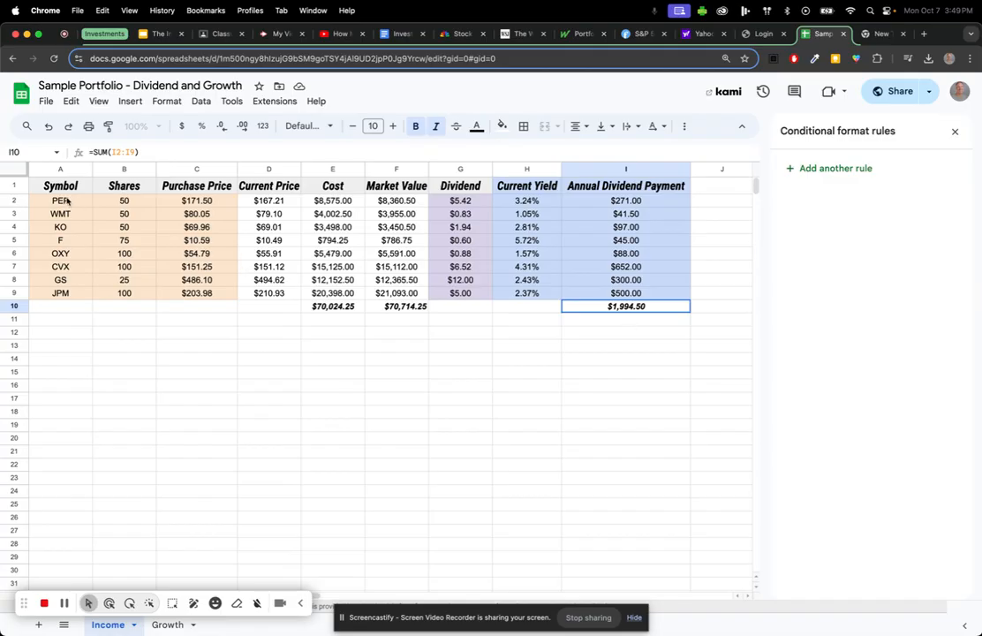
left_click_drag(62, 201, 199, 293)
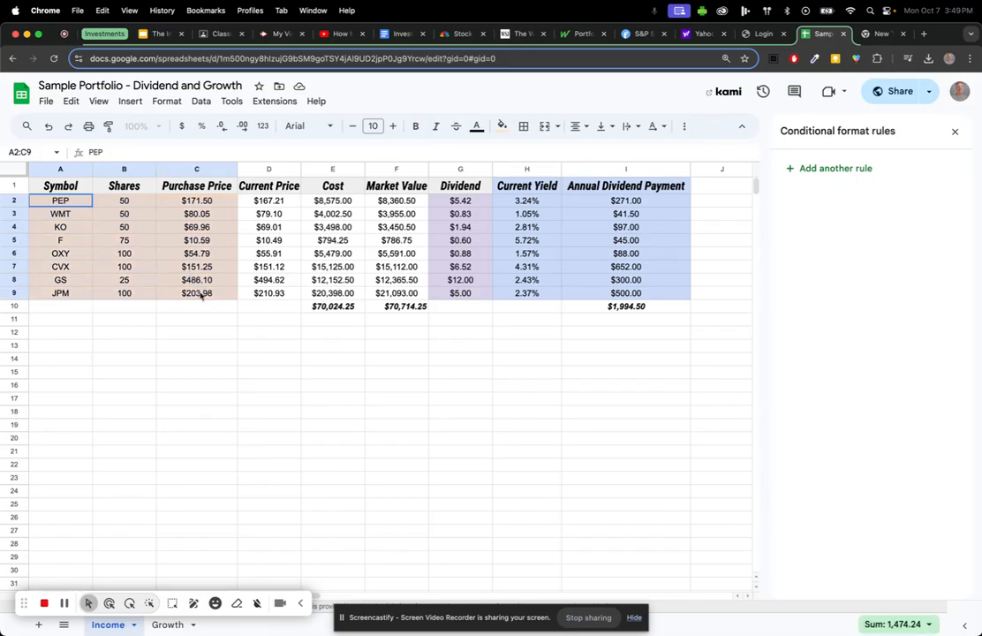
Fill the Symbol-to-Purchase Price cells A2:C9 light pink.
left_click(501, 126)
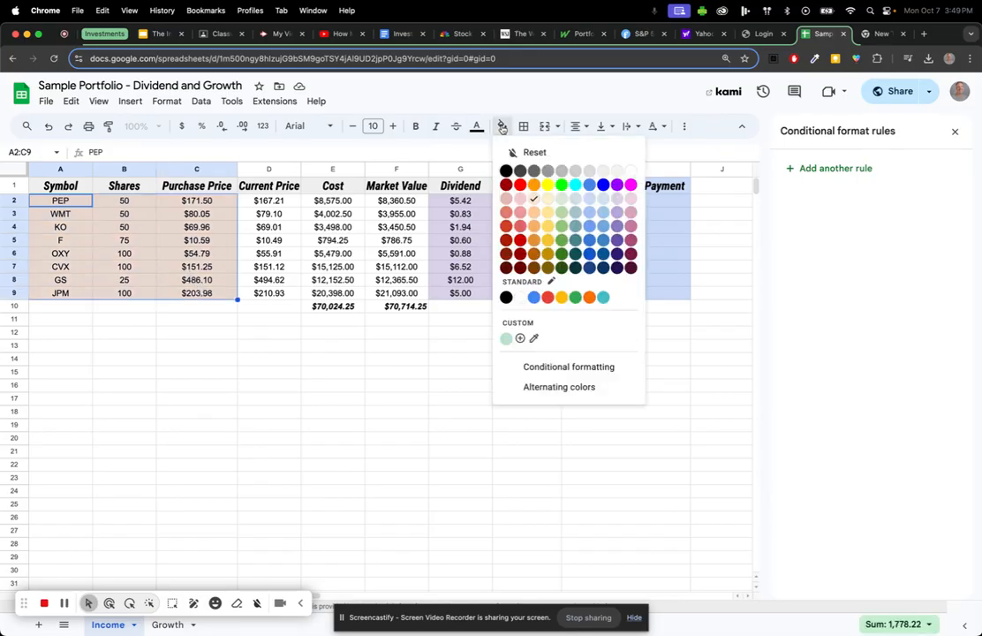
left_click(520, 199)
left_click(191, 360)
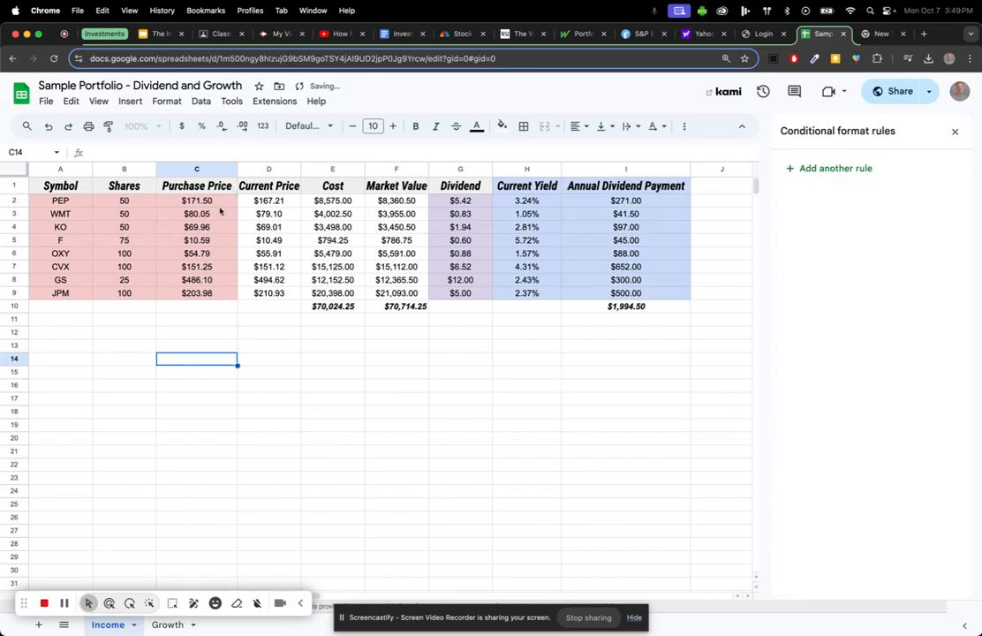
left_click_drag(60, 200, 203, 293)
left_click(502, 126)
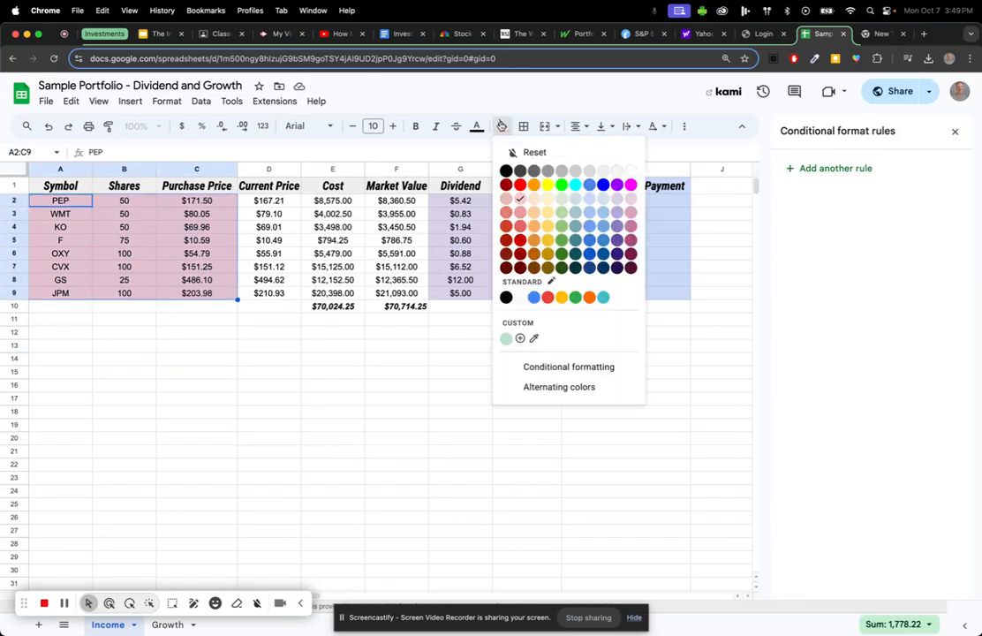
left_click(589, 258)
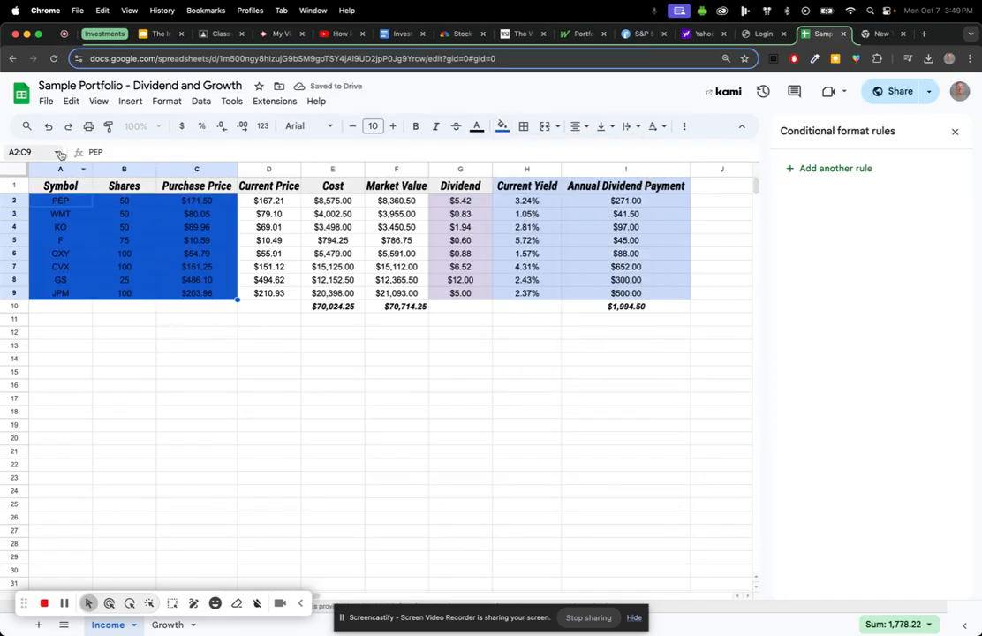
left_click(49, 125)
Fill the Dividend cells G2:G9 light green, then go to the Growth sheet.
left_click_drag(463, 201, 477, 292)
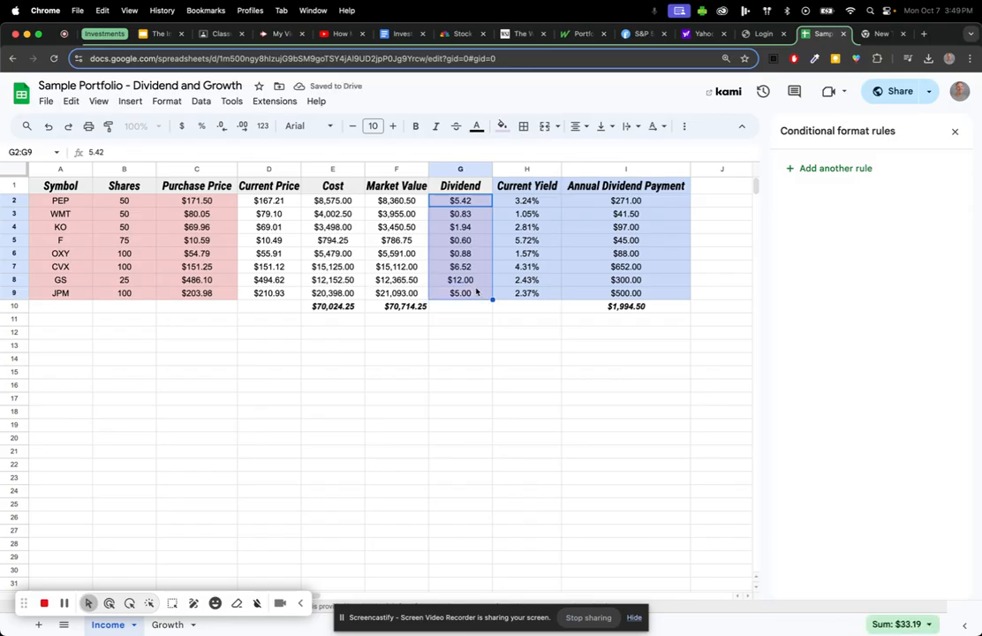
left_click(501, 126)
left_click(561, 200)
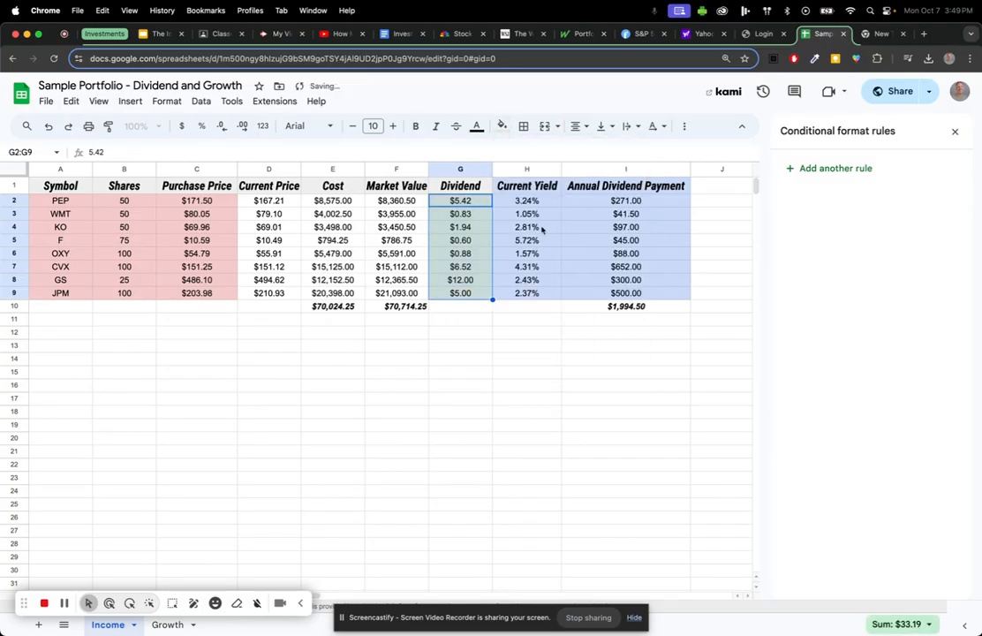
left_click(551, 202)
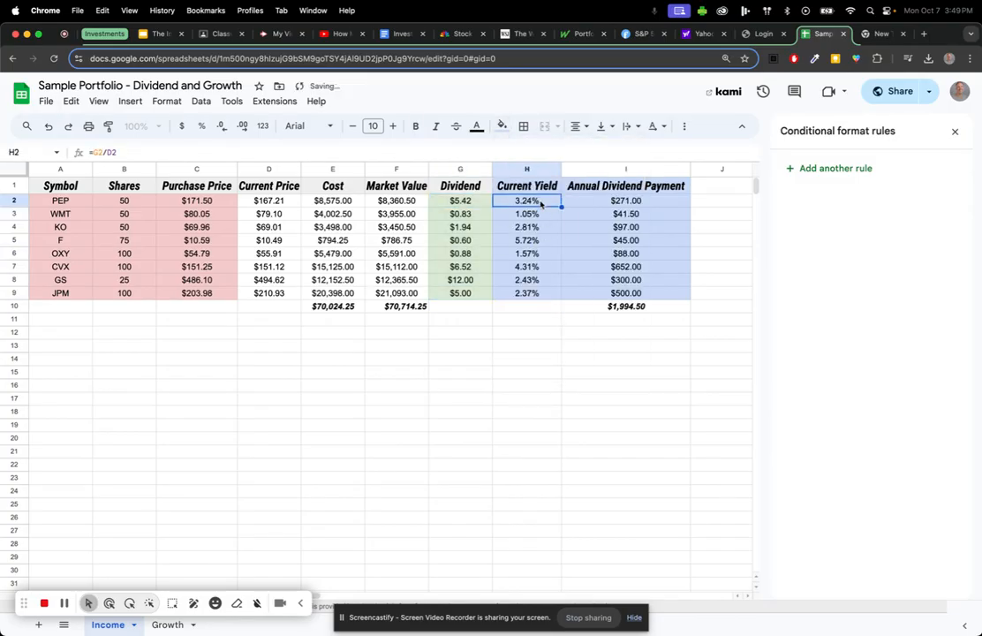
left_click(544, 377)
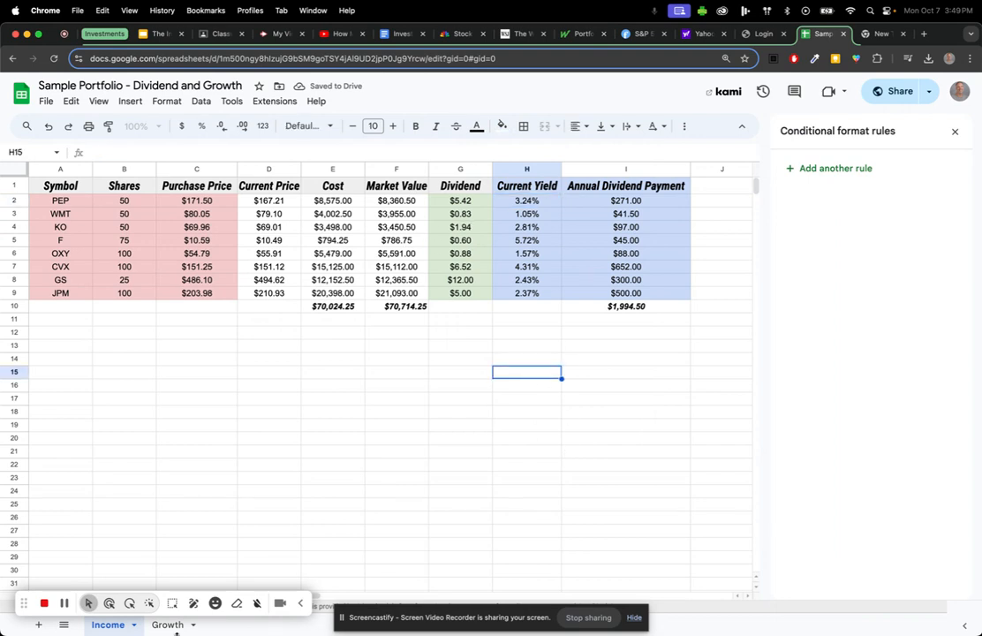
left_click(168, 625)
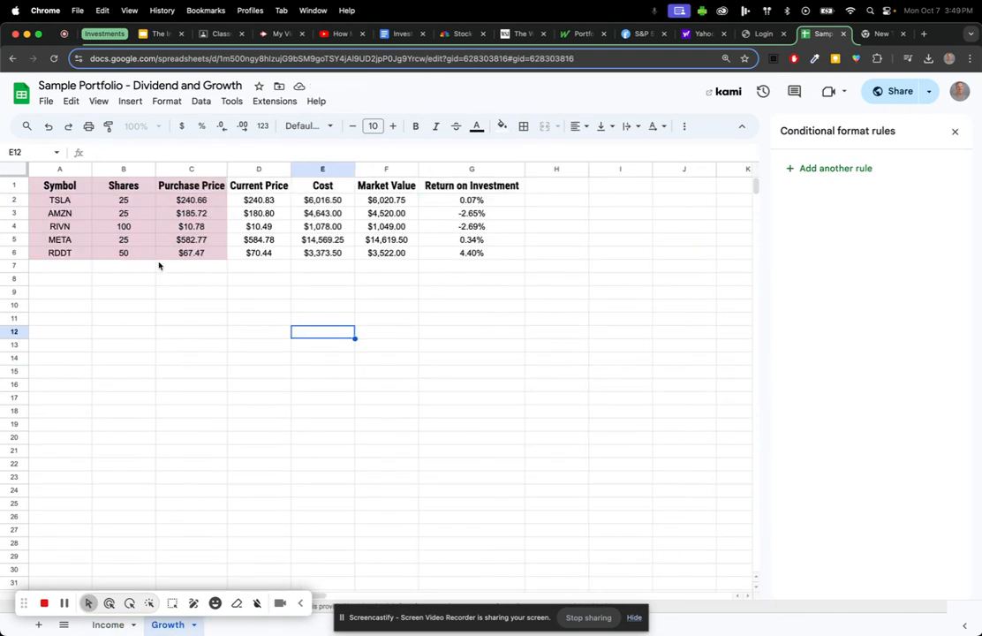
left_click(63, 185)
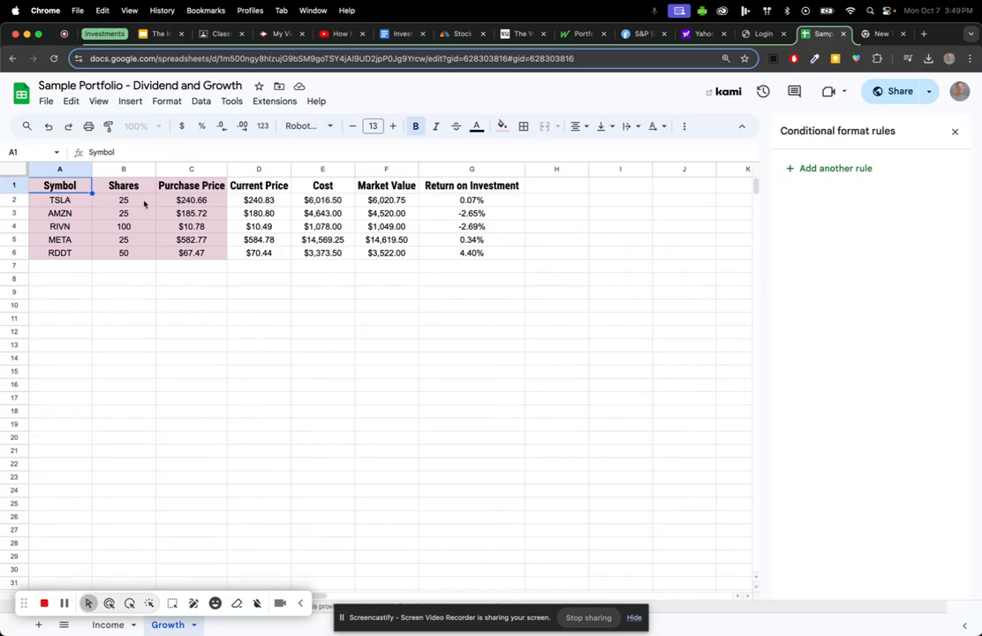
Sum Growth Cost in E7 ($29,680.25) and Market Value in F7 ($29,731.25), F7 bold italic.
left_click(325, 267)
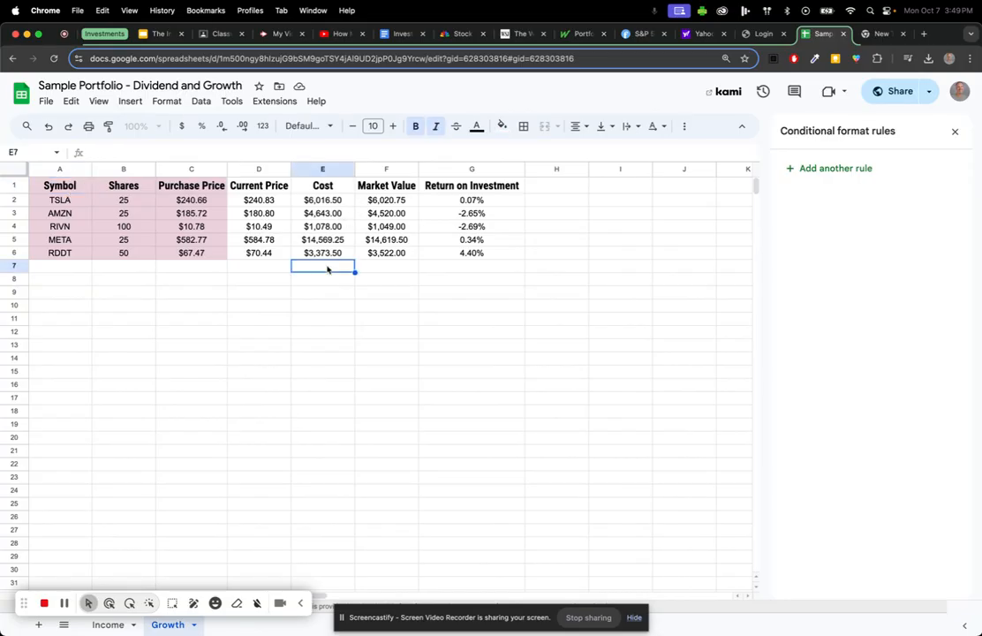
type("=")
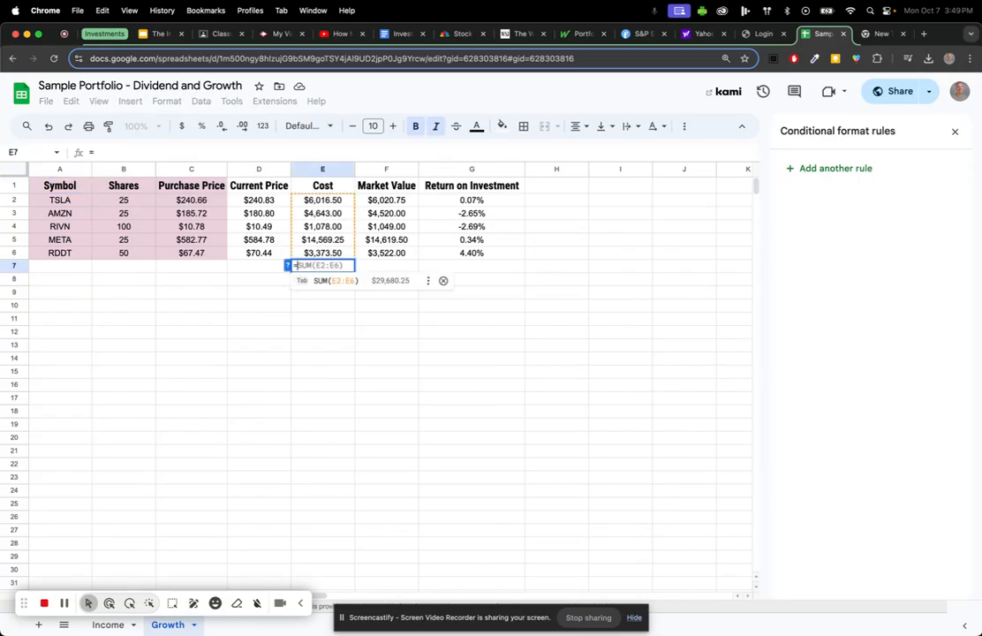
left_click(316, 284)
left_click(383, 271)
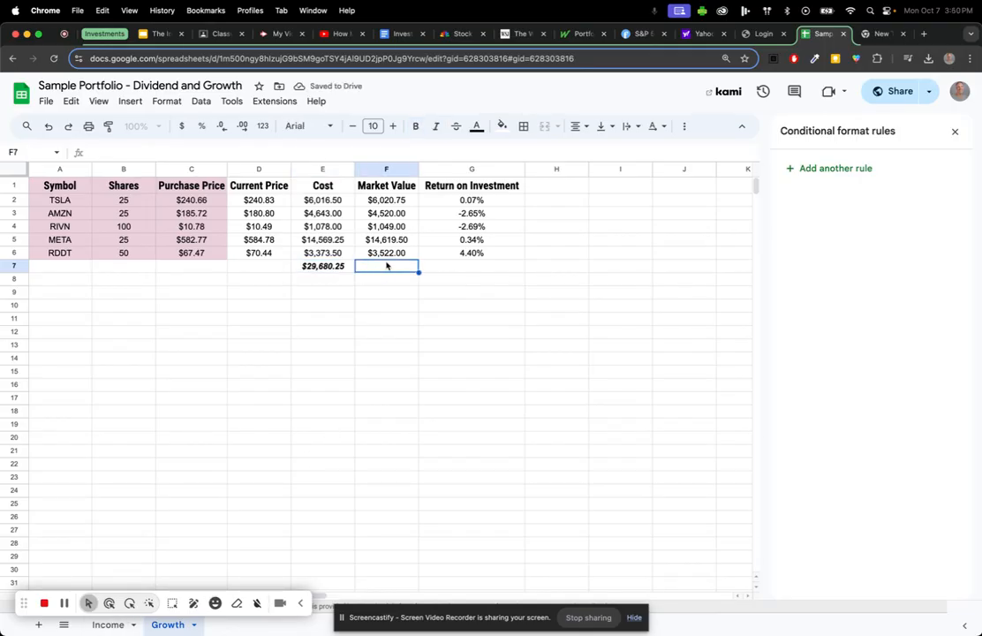
type("=")
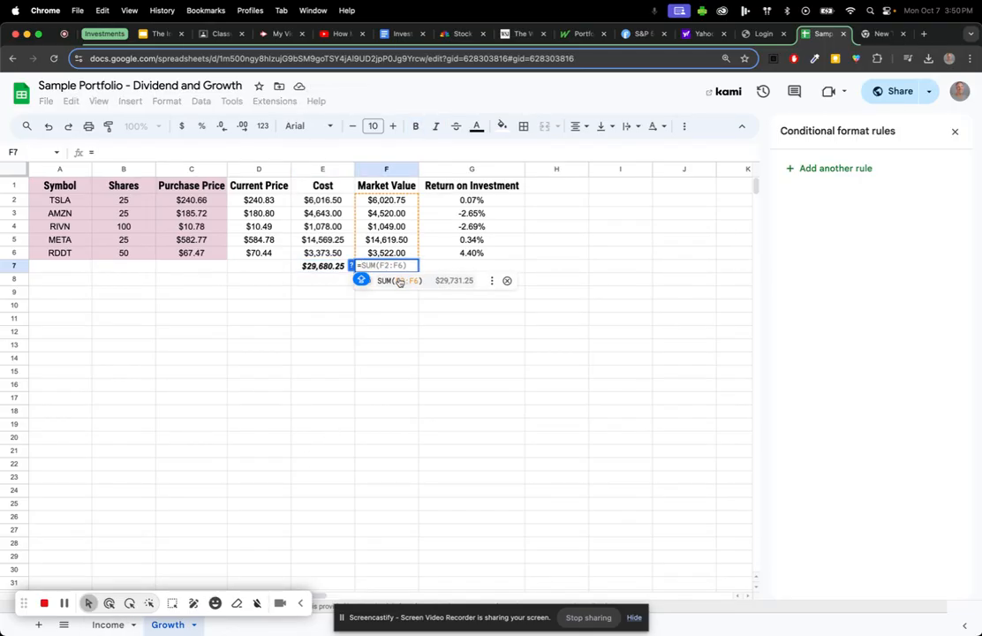
left_click(390, 283)
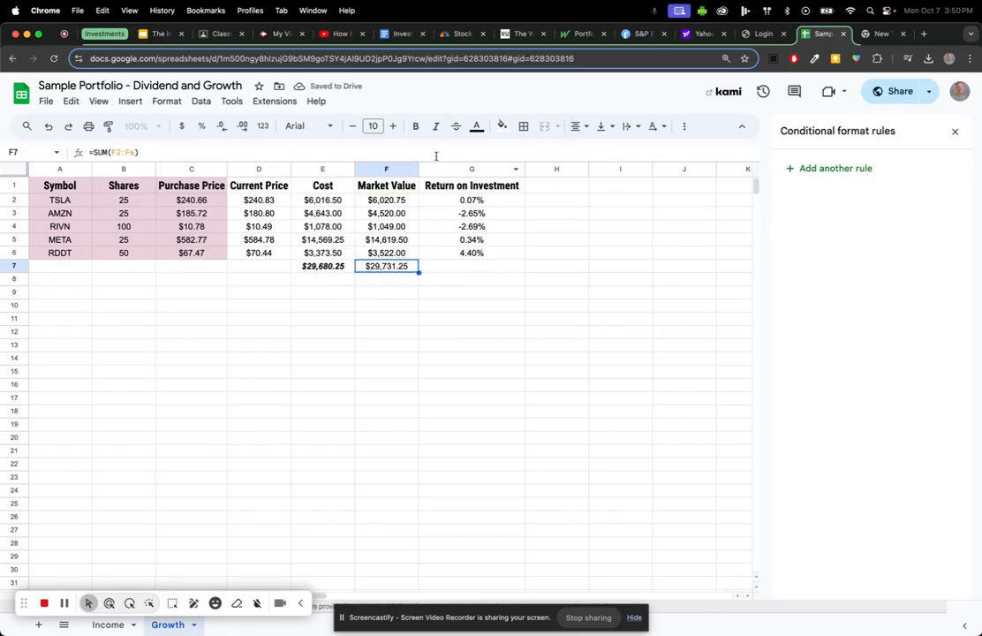
left_click(415, 126)
left_click(436, 127)
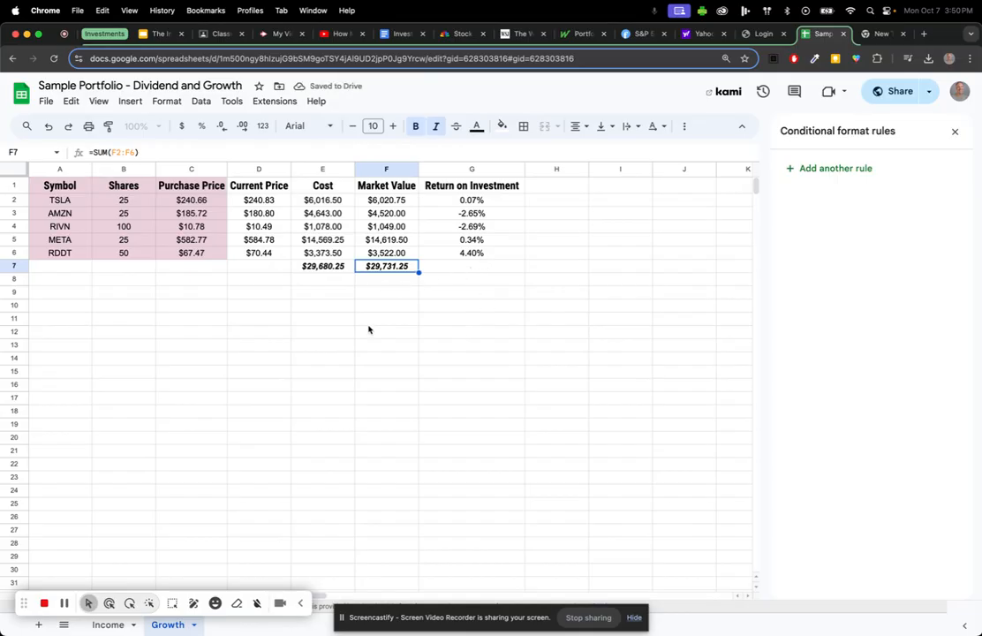
scroll(154, 321, "down", 1)
scroll(155, 321, "up", 1)
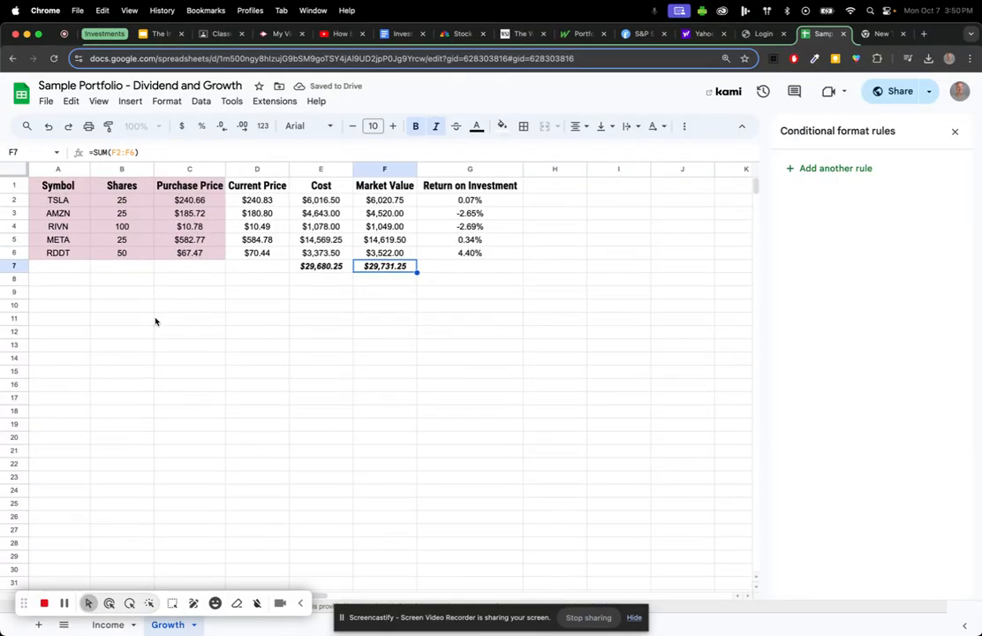
Return to the Income sheet, close the conditional formatting panel, and select Market Value F2:F9.
left_click(109, 624)
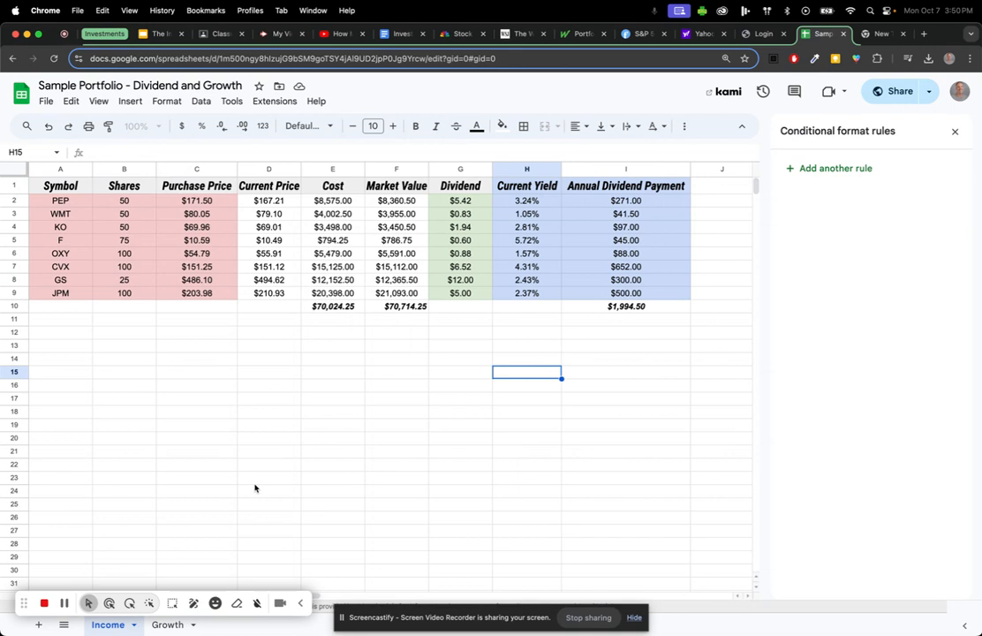
left_click(953, 132)
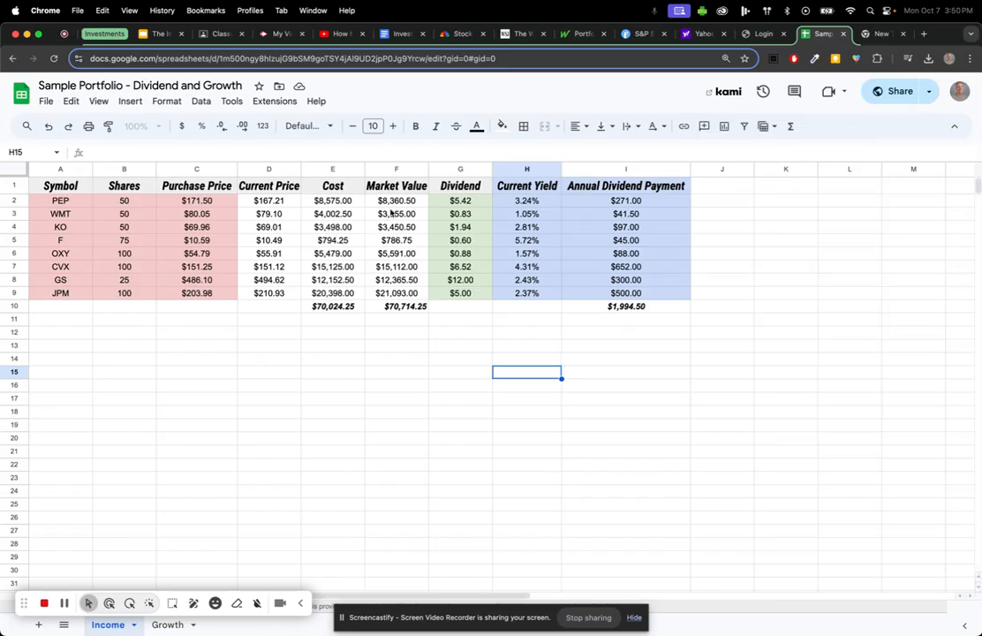
left_click_drag(394, 202, 401, 295)
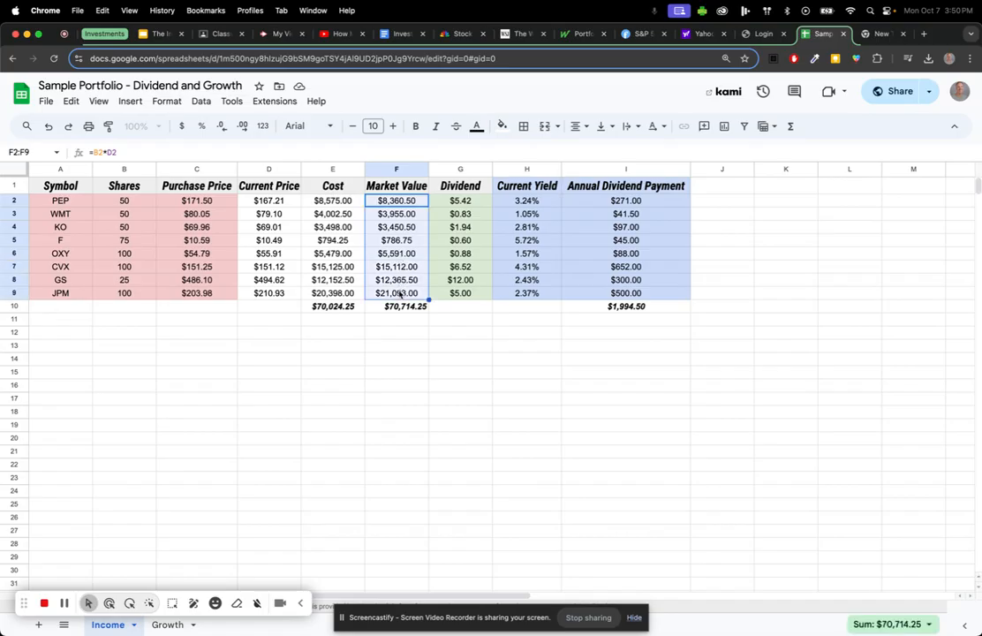
Add a conditional rule on F2:F9: Greater than =E2, filled green.
left_click(161, 102)
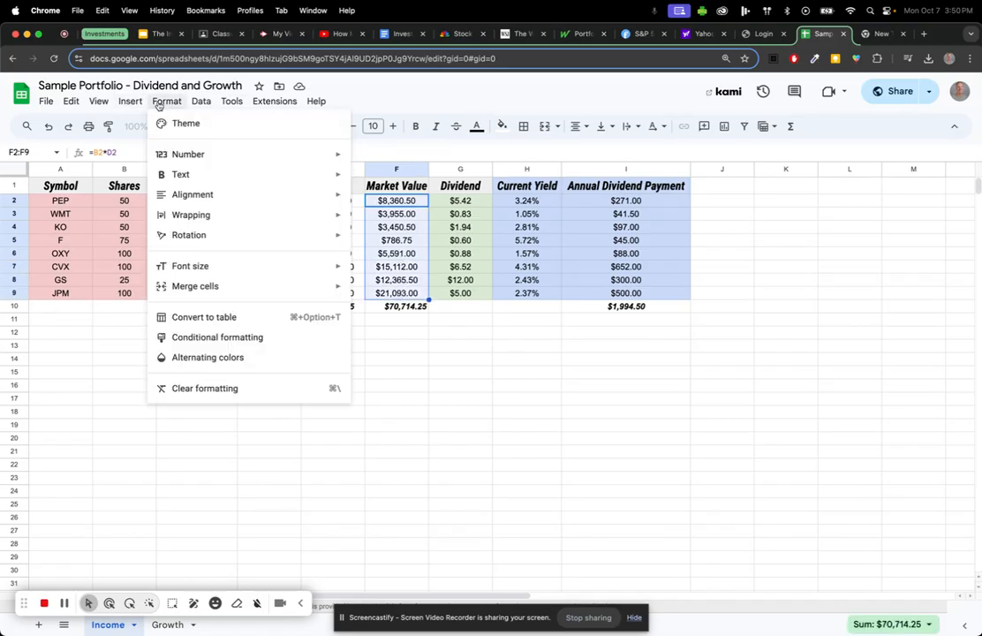
left_click(223, 339)
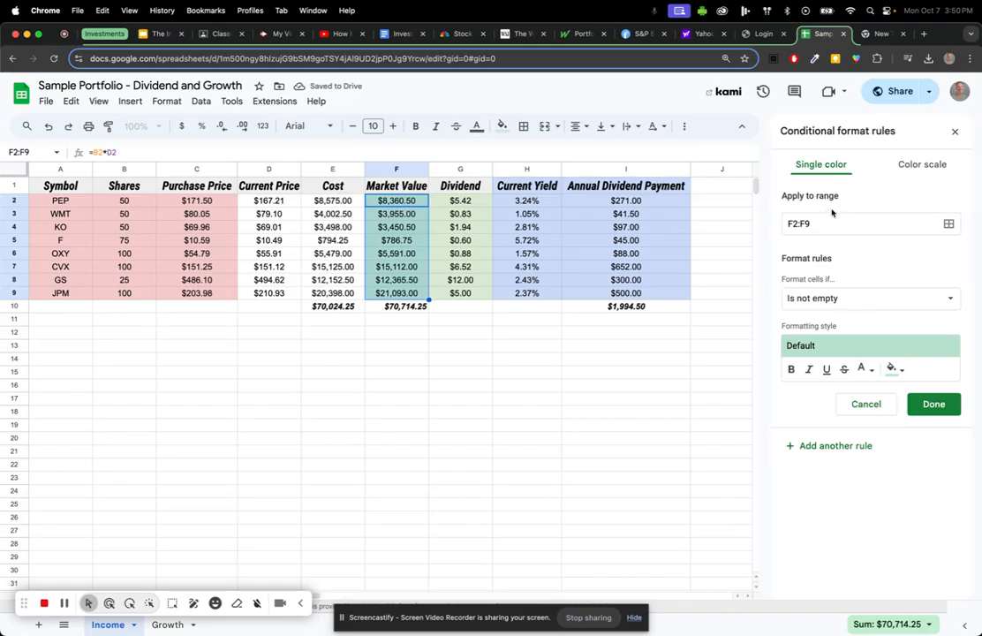
left_click(833, 301)
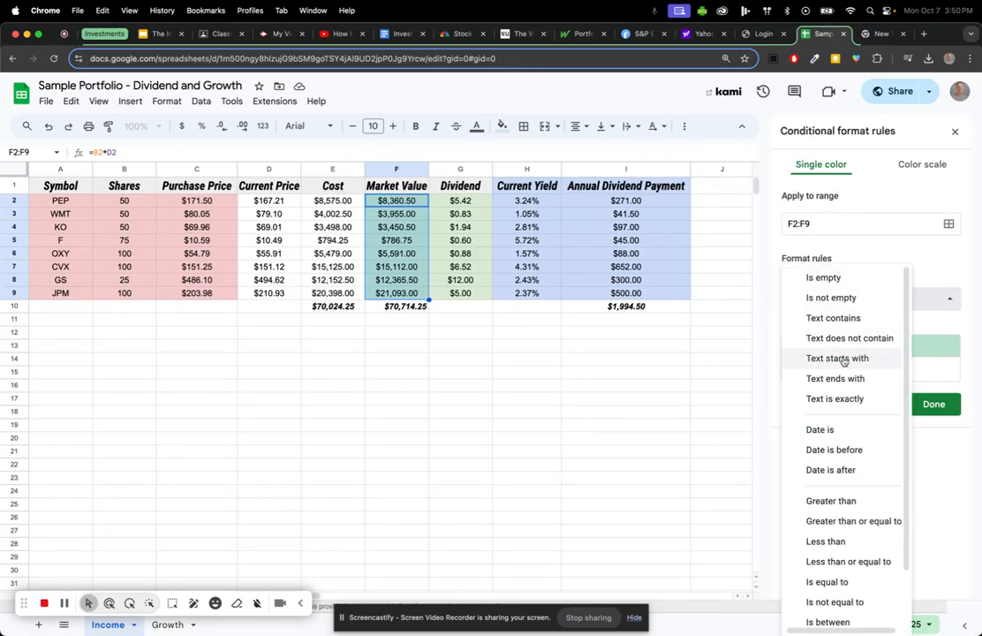
scroll(844, 362, "down", 1)
left_click(820, 468)
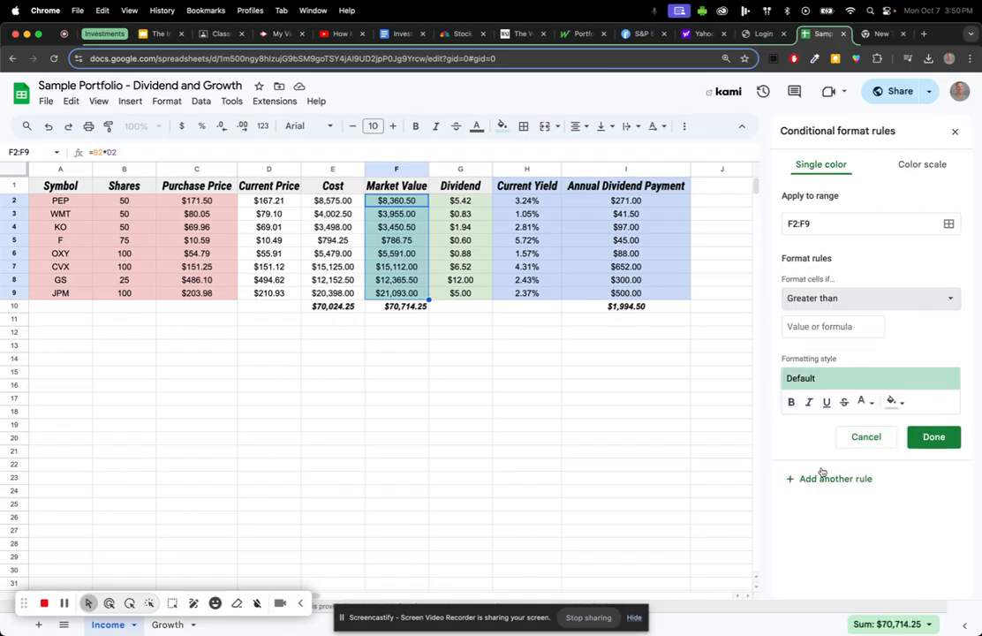
left_click(822, 326)
type("=")
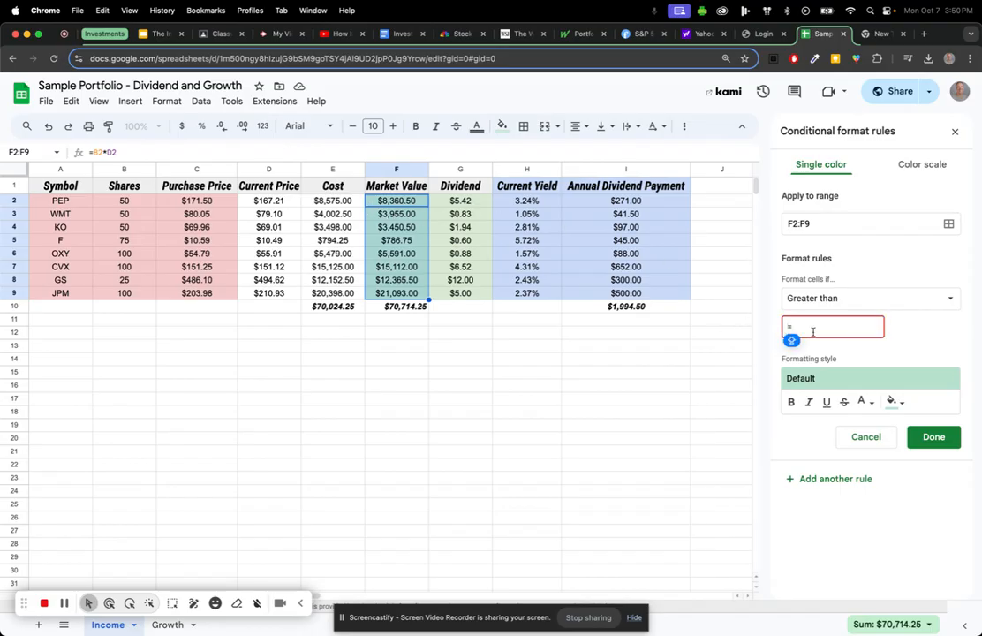
type("E2")
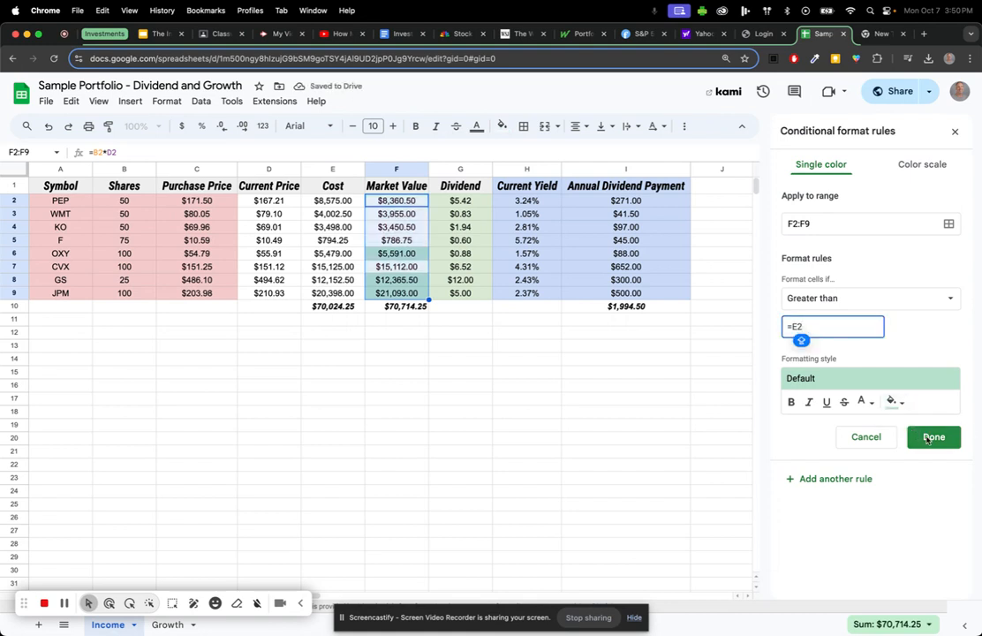
left_click(929, 437)
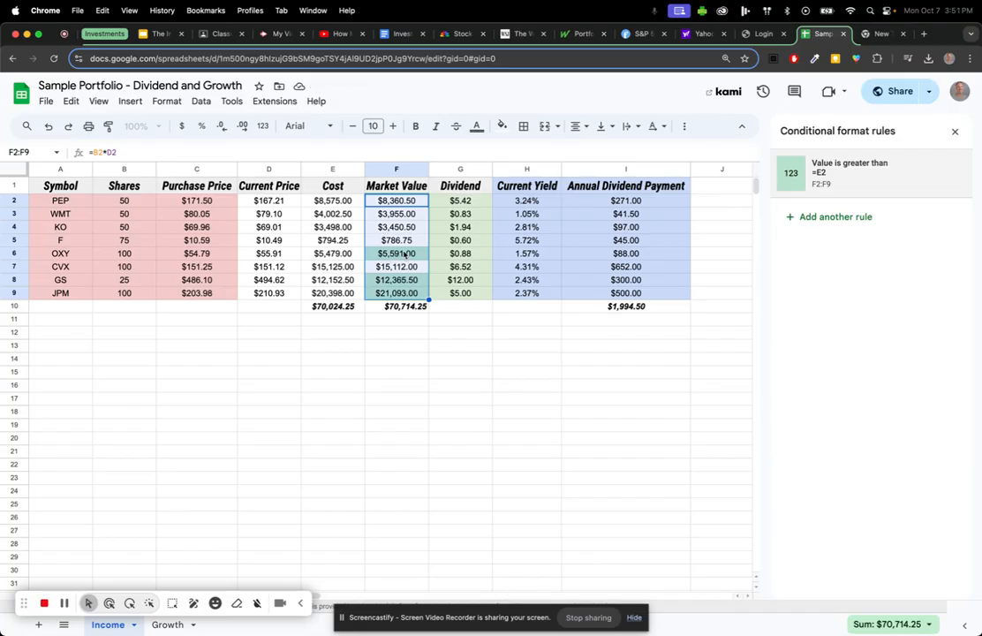
Add a second rule on the Market Value cells with condition Less than =E2.
left_click(826, 219)
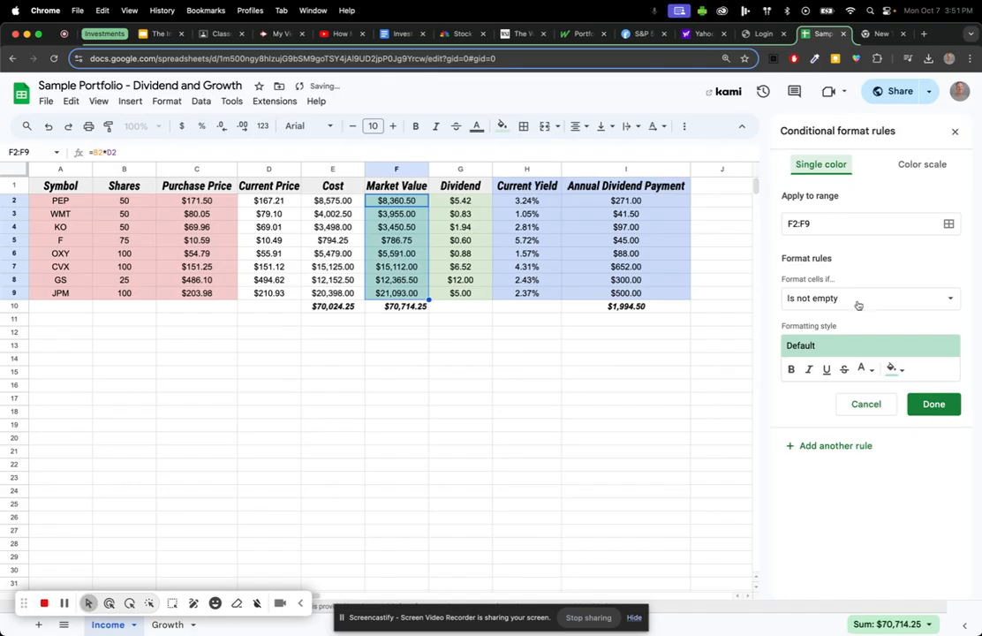
left_click(865, 297)
scroll(835, 477, "down", 2)
left_click(838, 483)
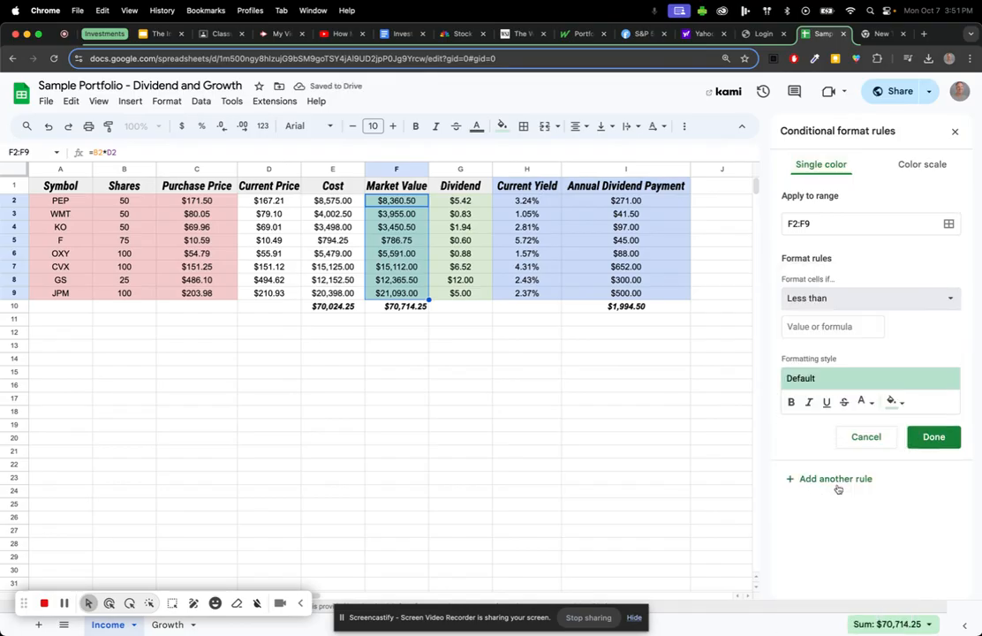
left_click(850, 328)
type("=E2")
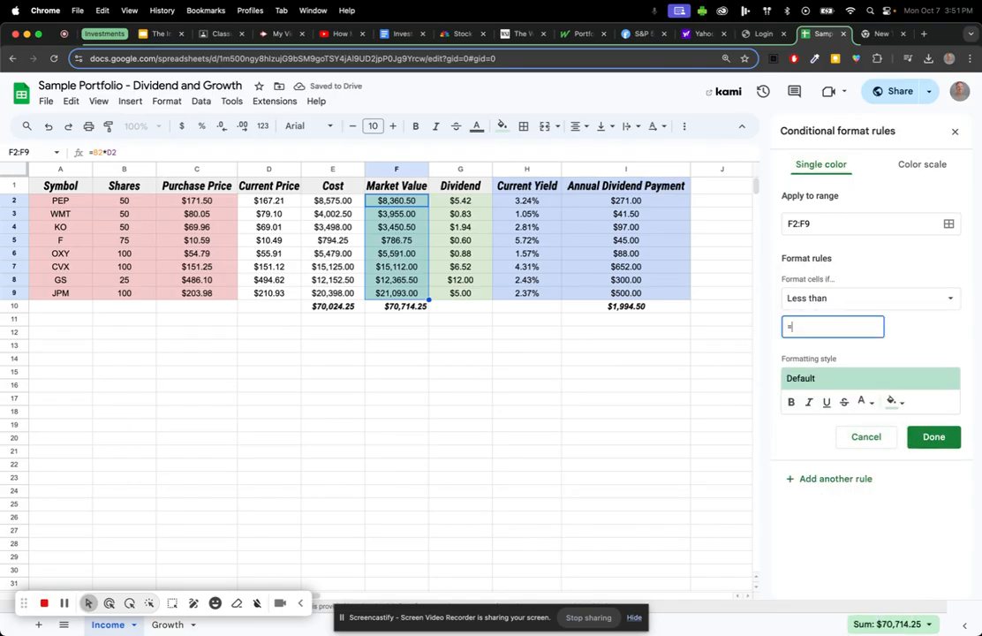
Give the Less than rule a red fill and save it.
left_click(897, 403)
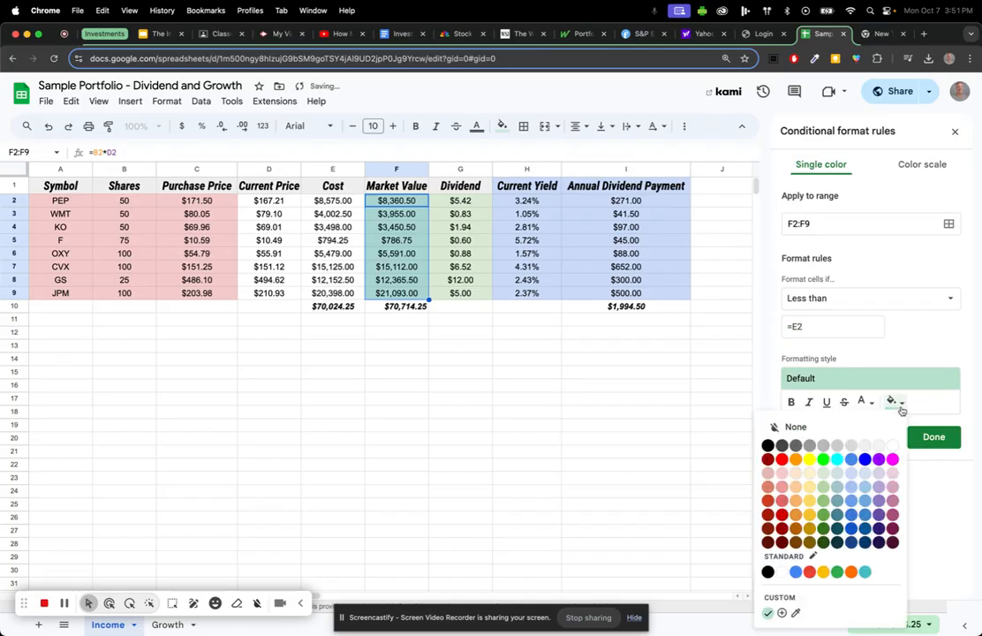
left_click(780, 486)
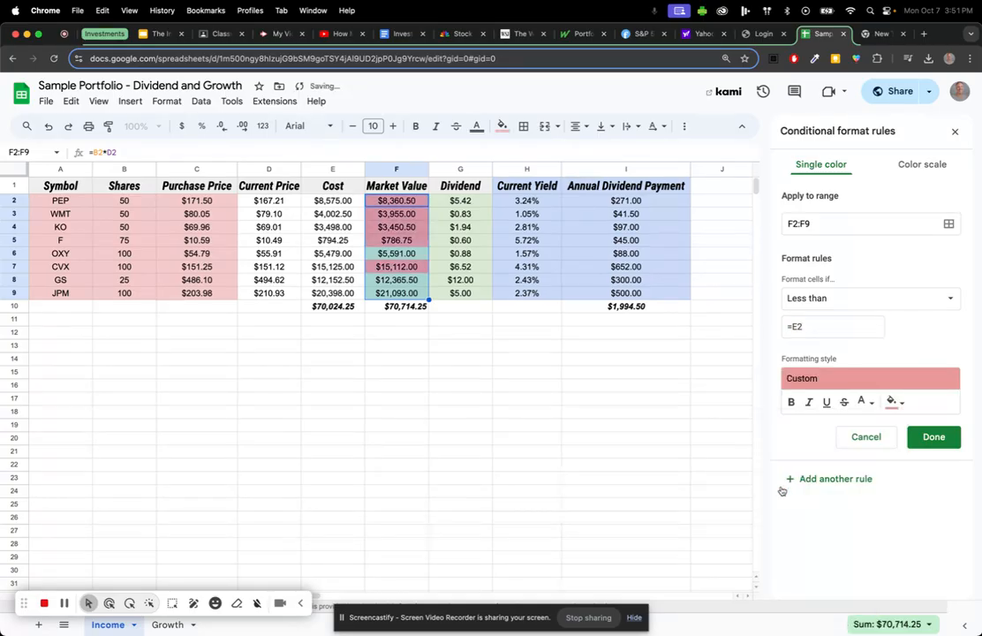
left_click(895, 402)
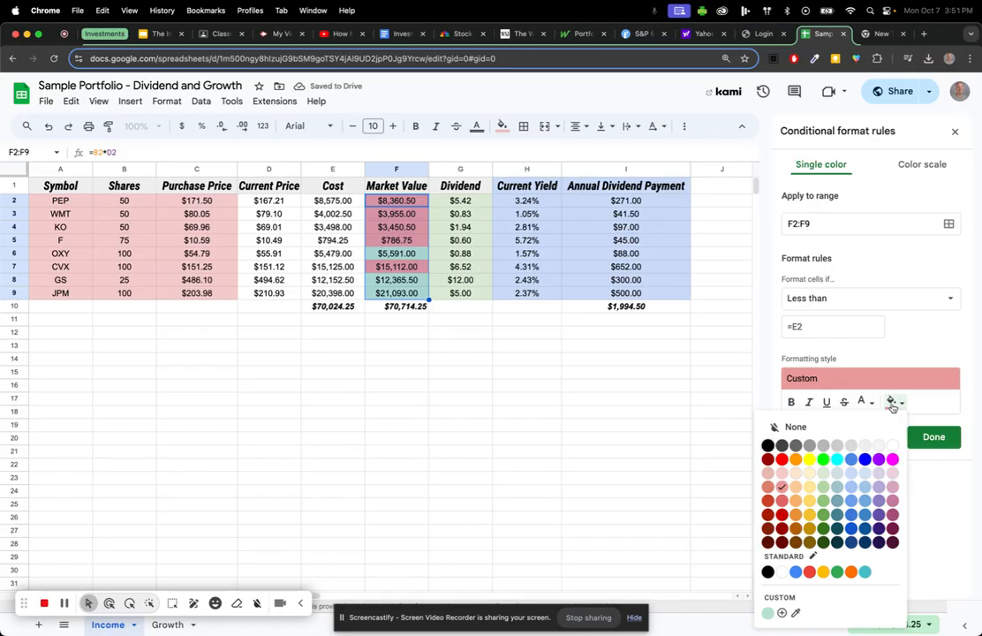
left_click(783, 516)
left_click(895, 402)
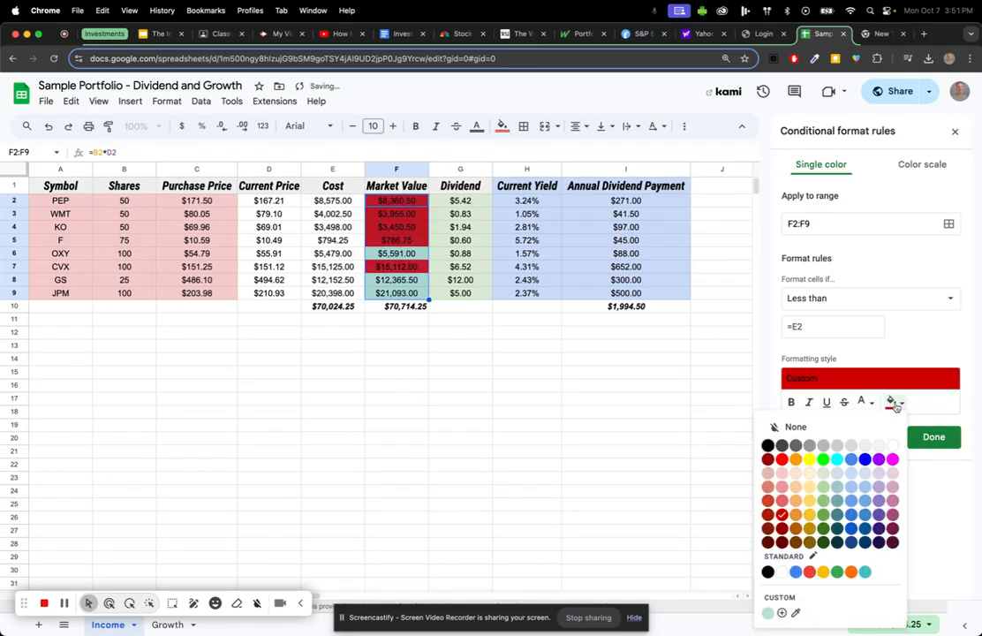
left_click(778, 504)
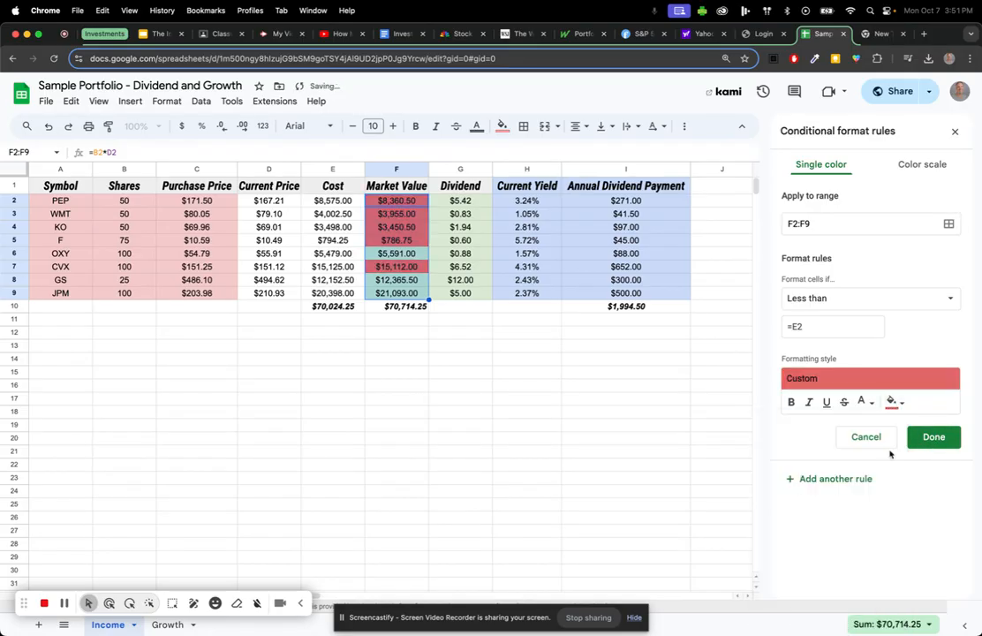
left_click(934, 437)
Review the green and red Market Value cells and the Annual Dividend Payment formula in I2.
left_click(425, 329)
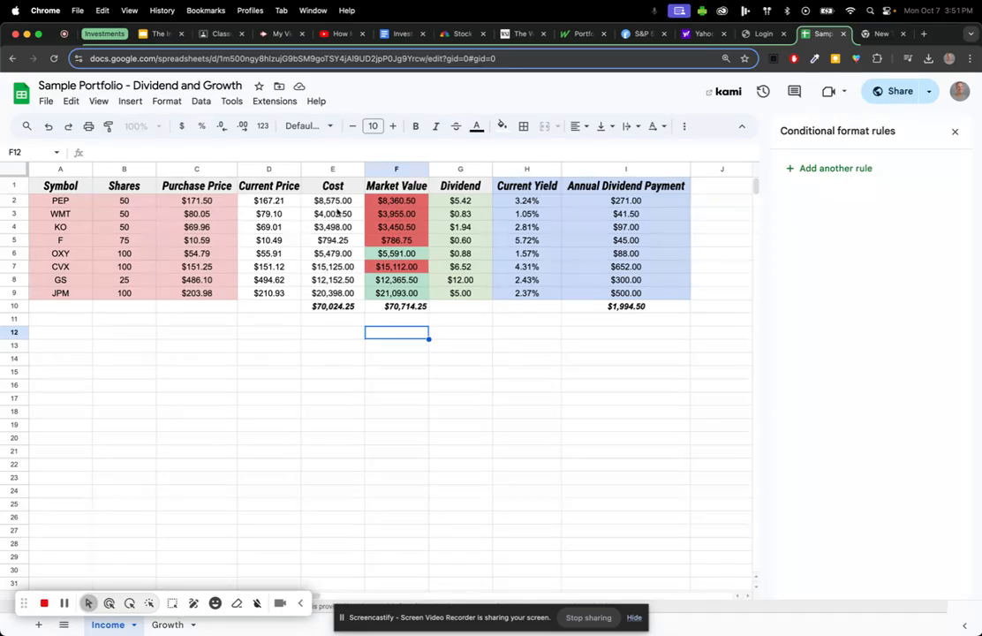
left_click(638, 202)
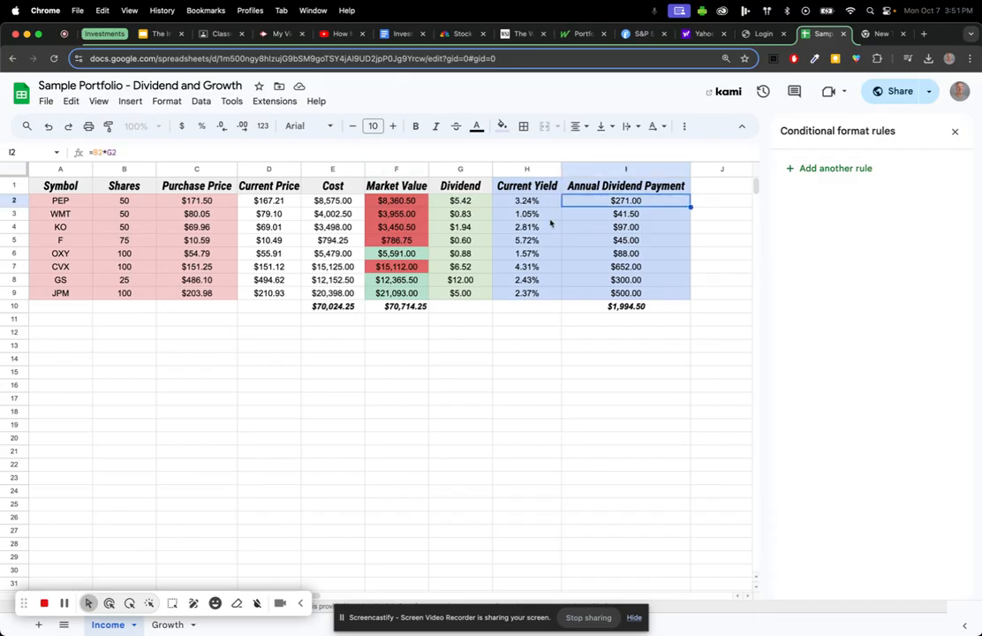